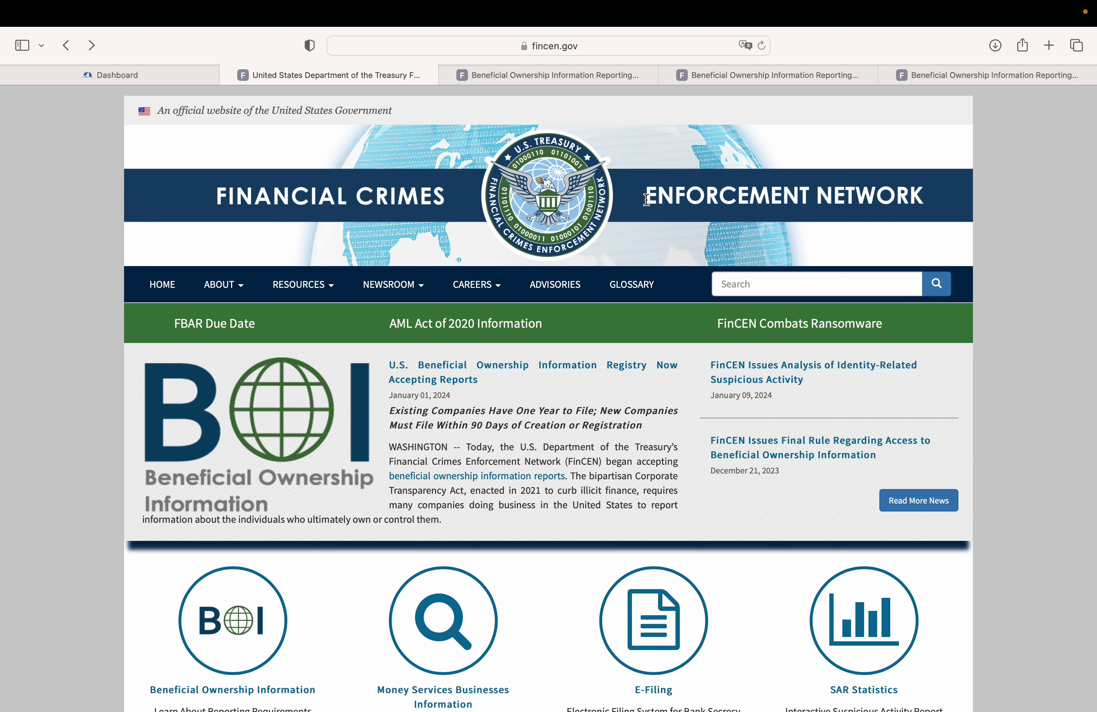
Open FinCEN's Beneficial Ownership Information section and go to the BOI E-Filing System to file a report.
scroll(518, 449, down, 1)
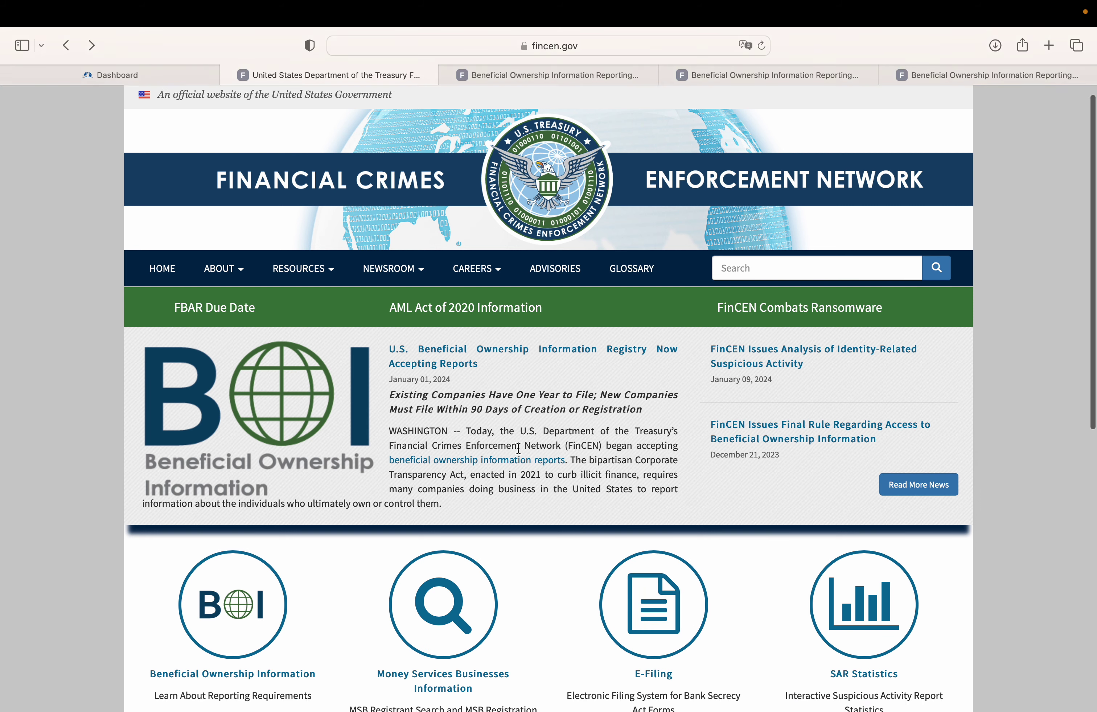
scroll(519, 449, down, 1)
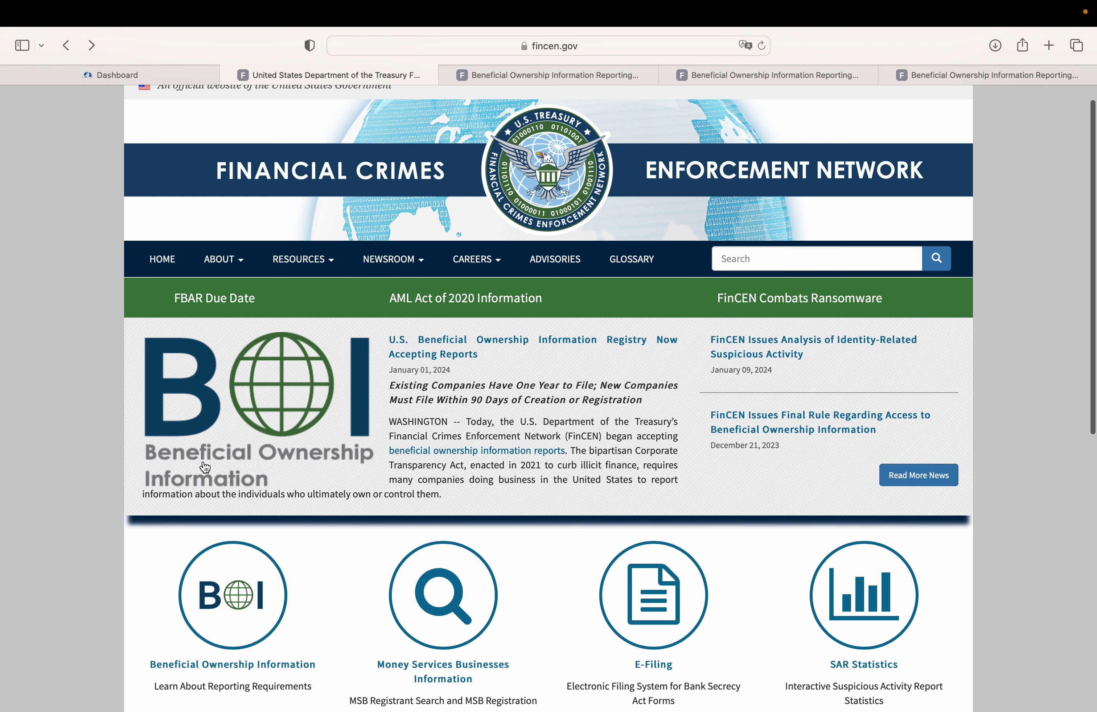
click(249, 607)
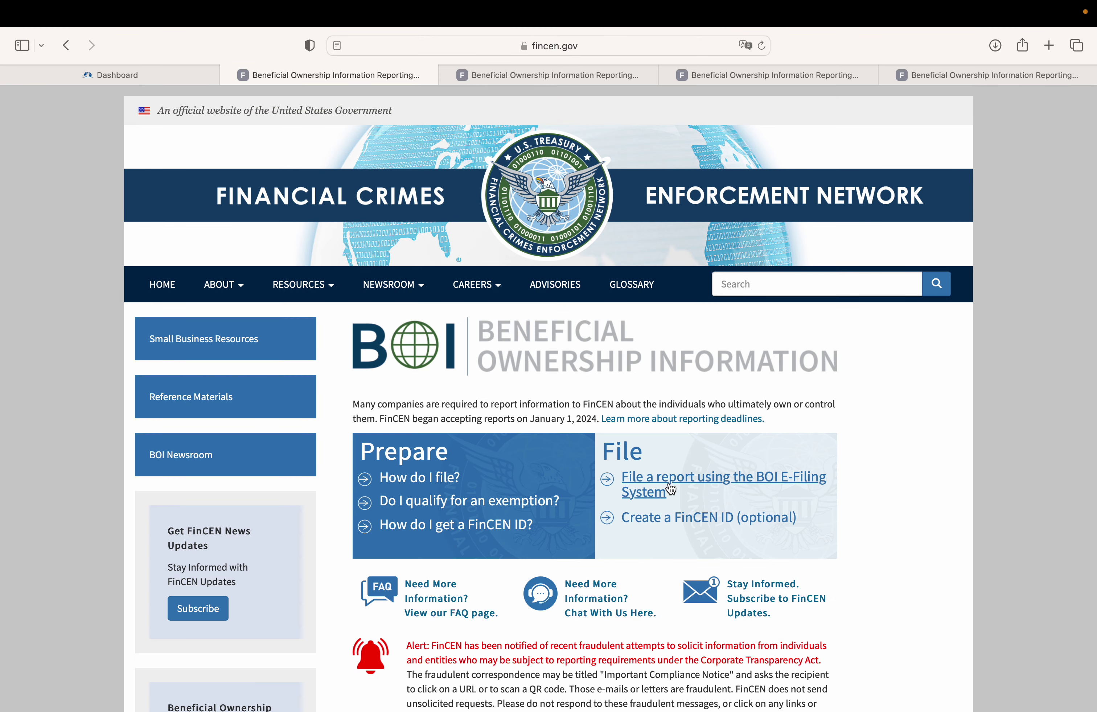
scroll(672, 485, down, 6)
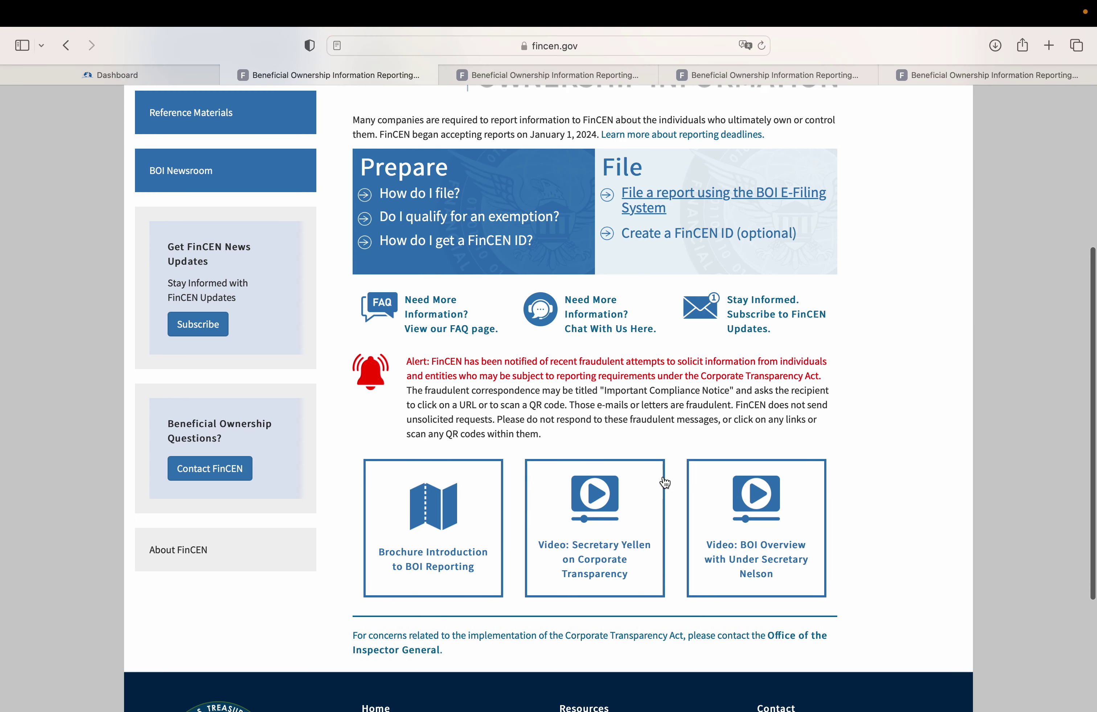
scroll(648, 402, up, 3)
scroll(645, 397, up, 2)
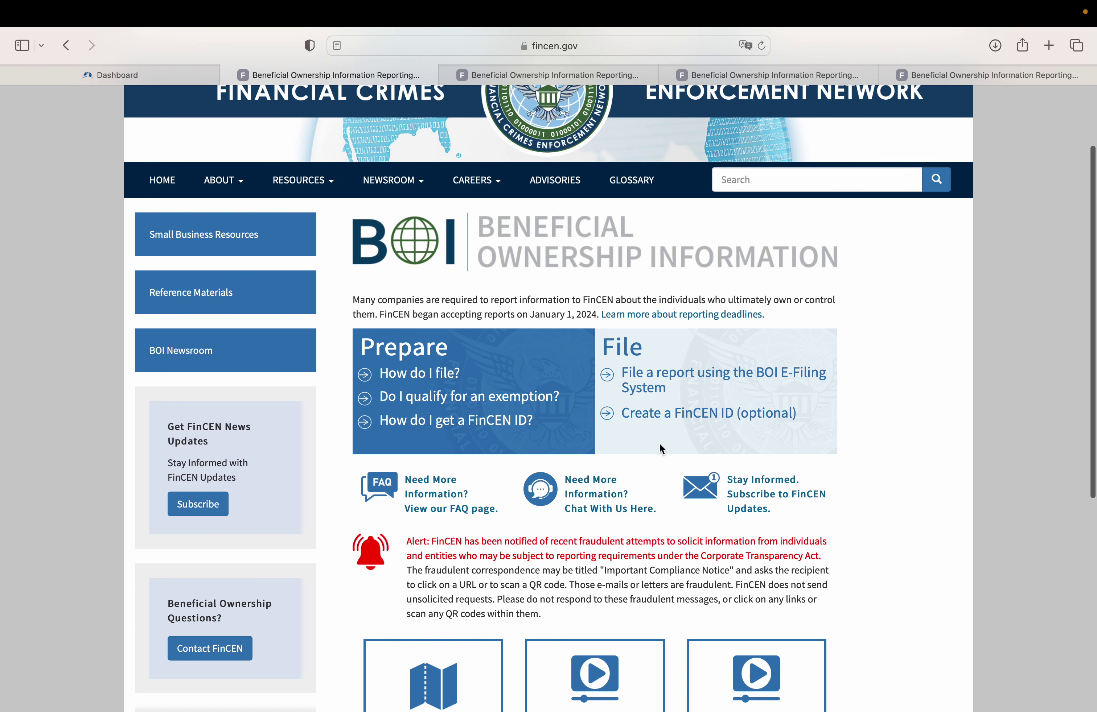
click(659, 386)
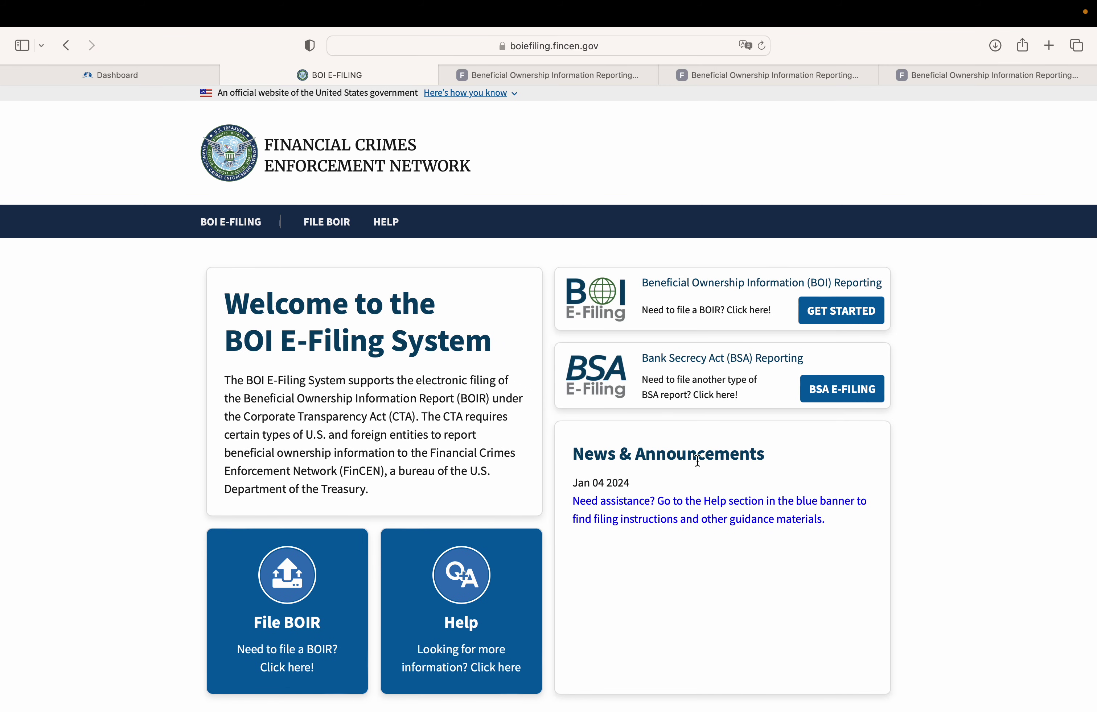
Choose to file a BOIR and start the online filing method, Prepare & Submit BOIR.
scroll(607, 470, down, 2)
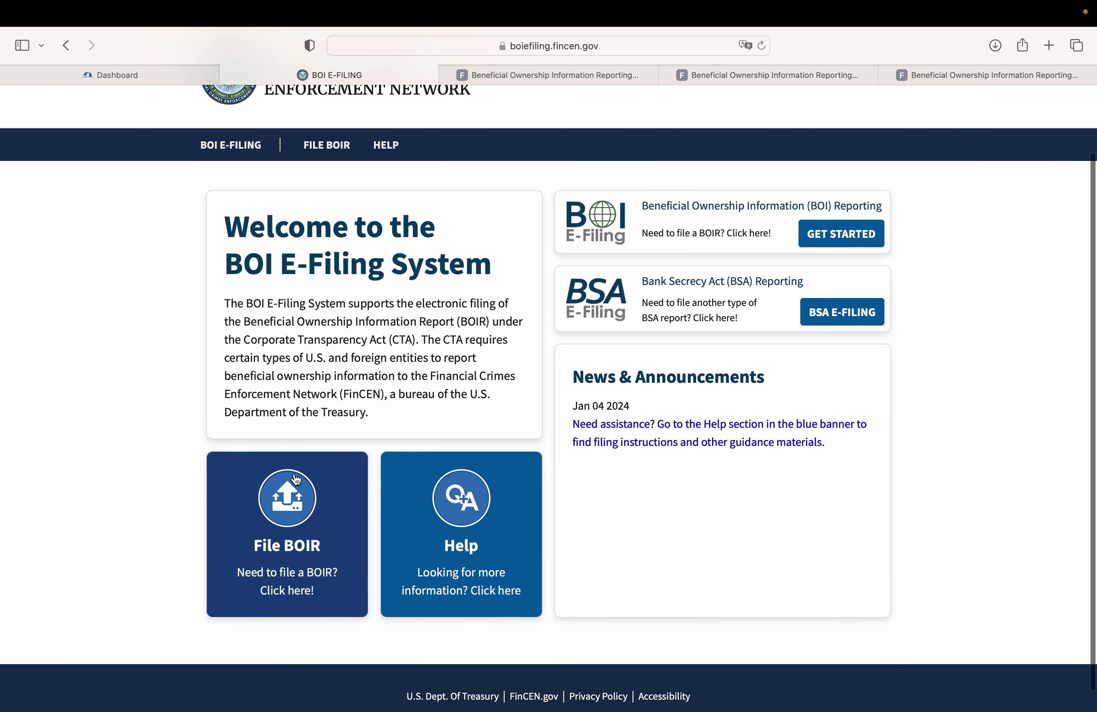
click(299, 509)
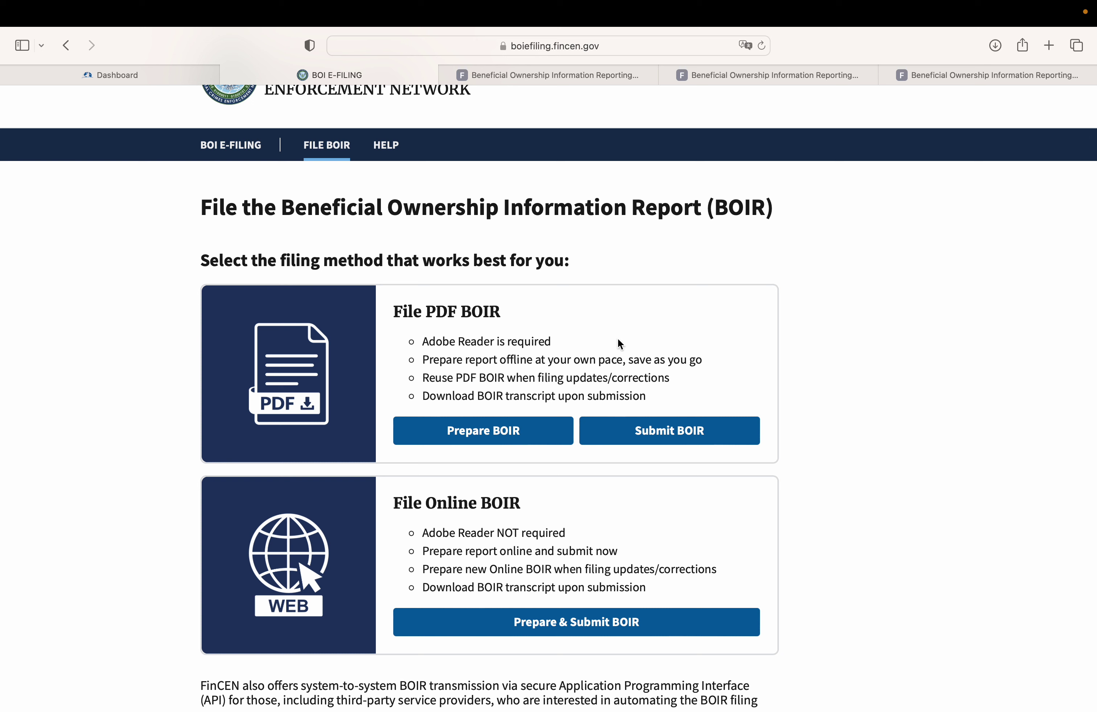
scroll(619, 340, down, 5)
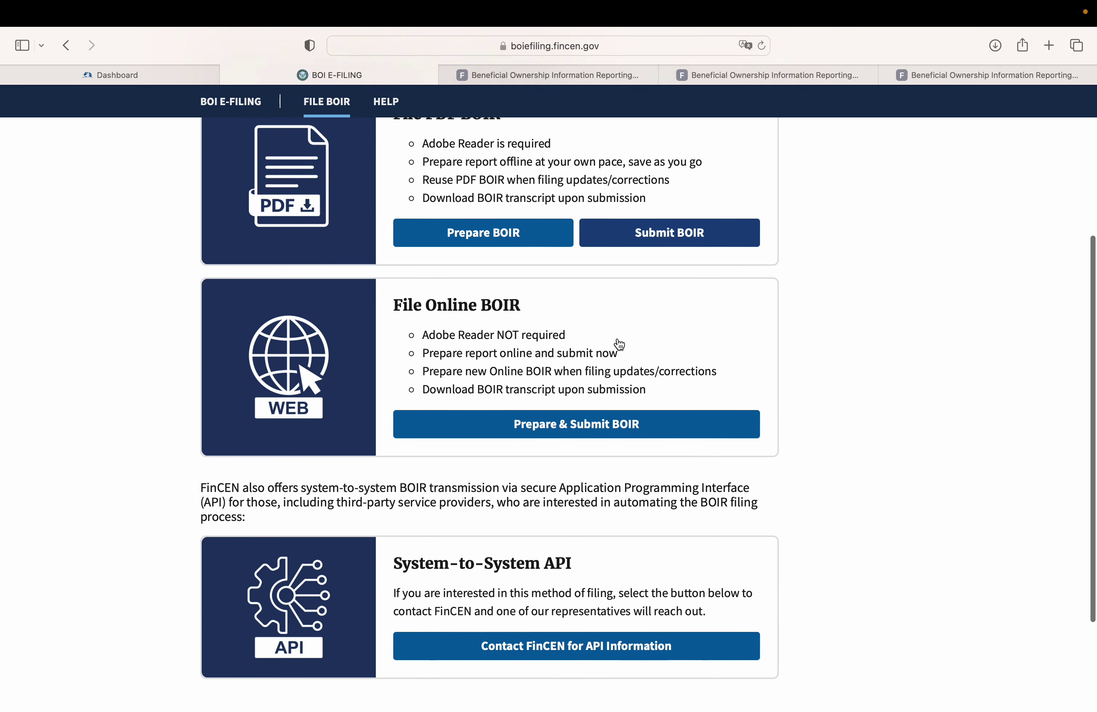
scroll(619, 345, up, 5)
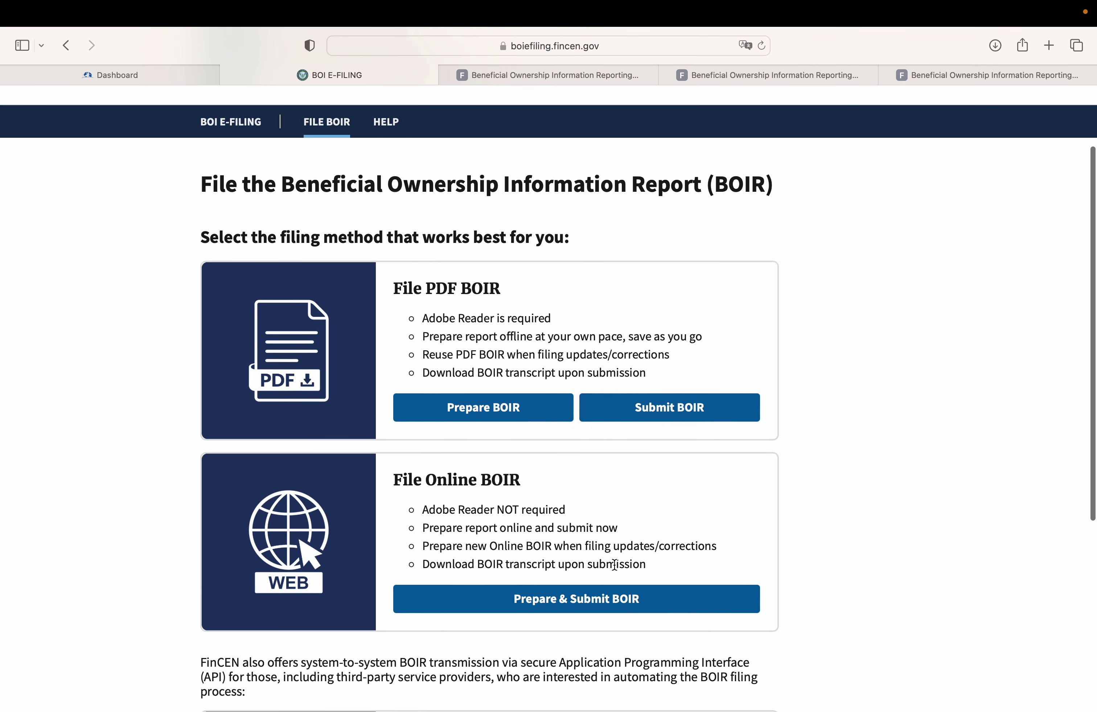
click(607, 609)
click(667, 514)
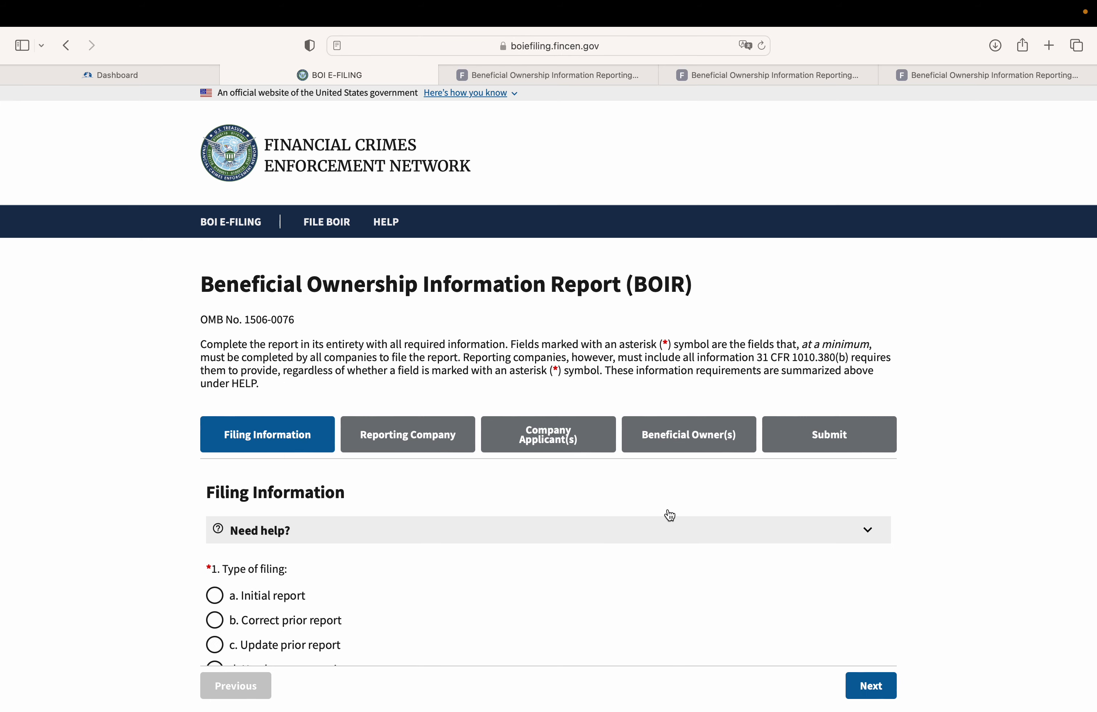
Set the type of filing to Initial report and continue to the Reporting Company section.
scroll(550, 511, down, 3)
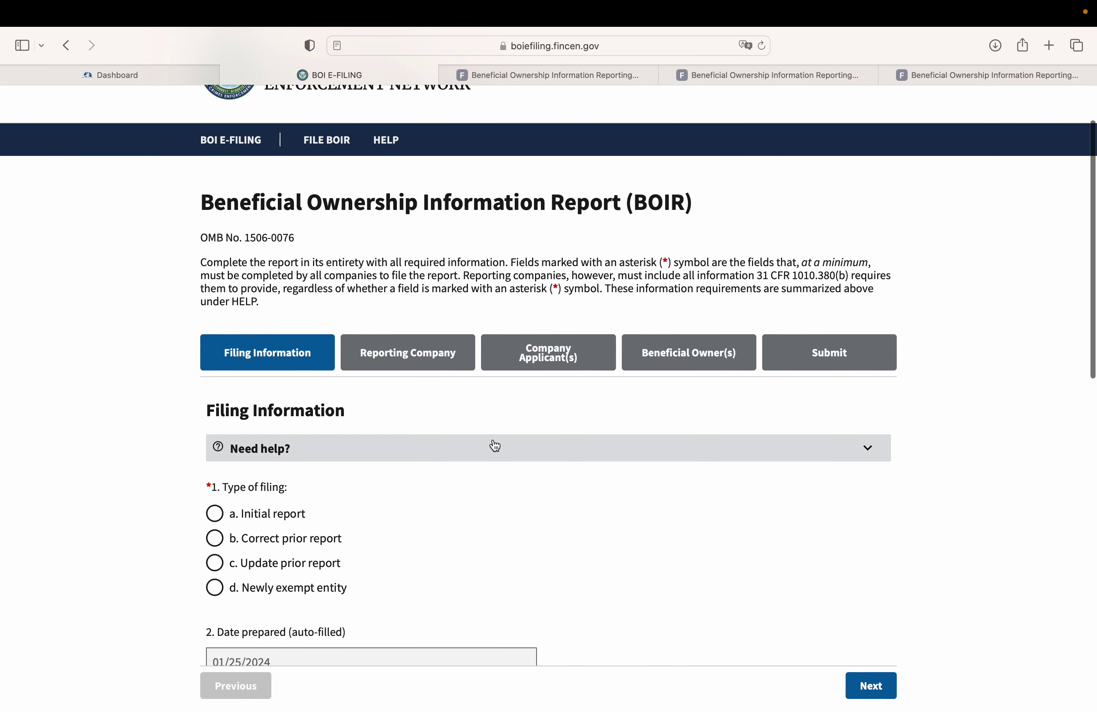
scroll(495, 445, down, 2)
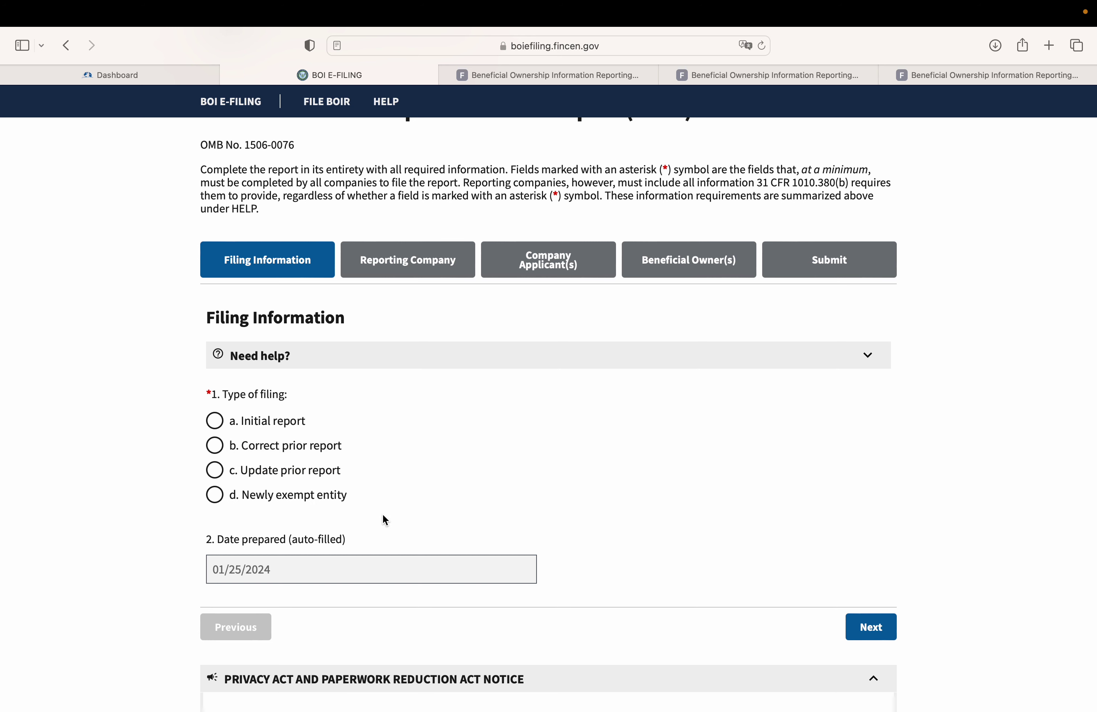
click(214, 421)
scroll(466, 470, down, 7)
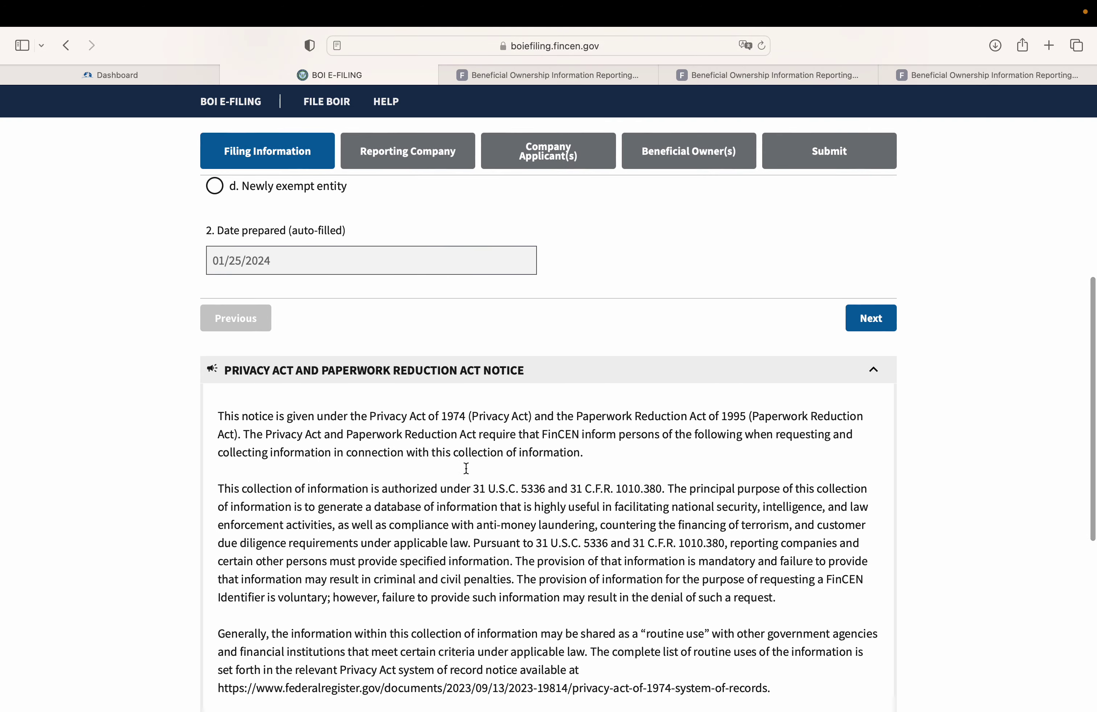
scroll(466, 468, down, 9)
scroll(466, 469, up, 8)
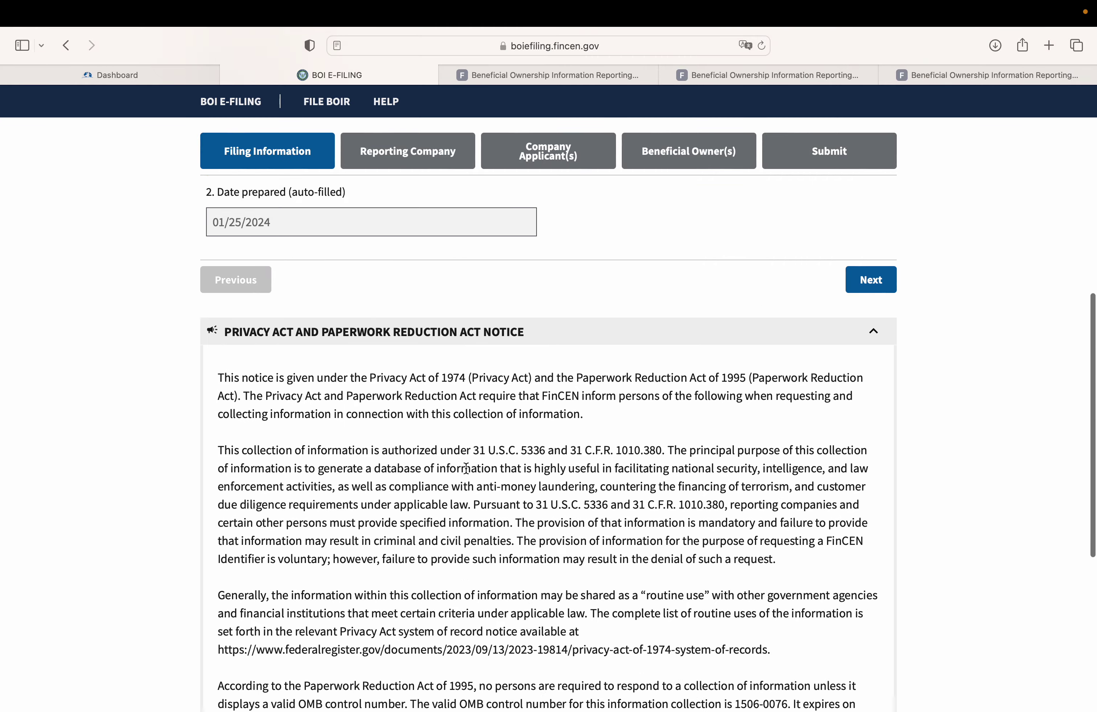
scroll(466, 469, up, 3)
click(854, 417)
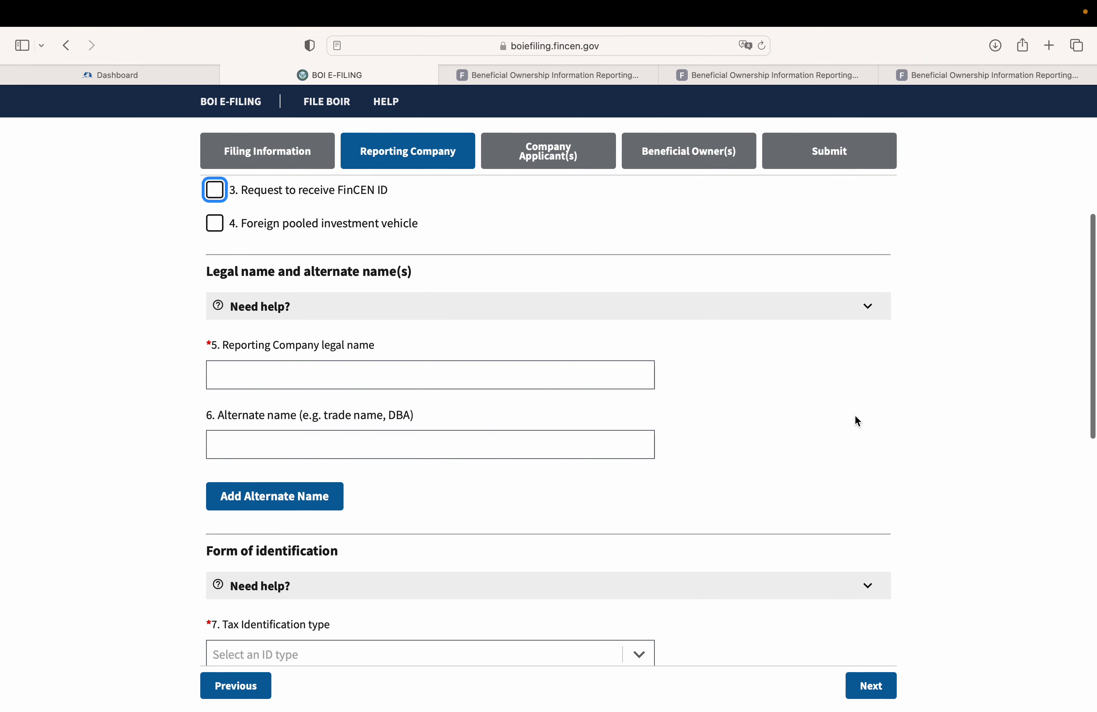
Enter "Kelsi and Platypus Inc" as the reporting company's legal name.
scroll(571, 397, up, 4)
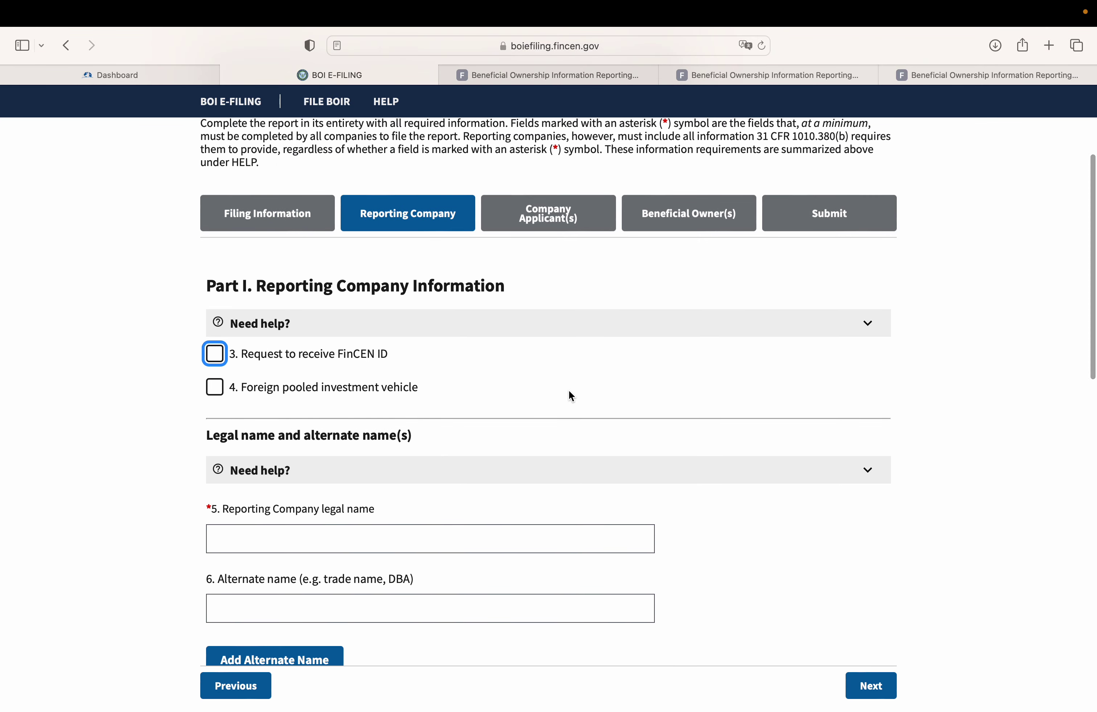
scroll(507, 401, down, 3)
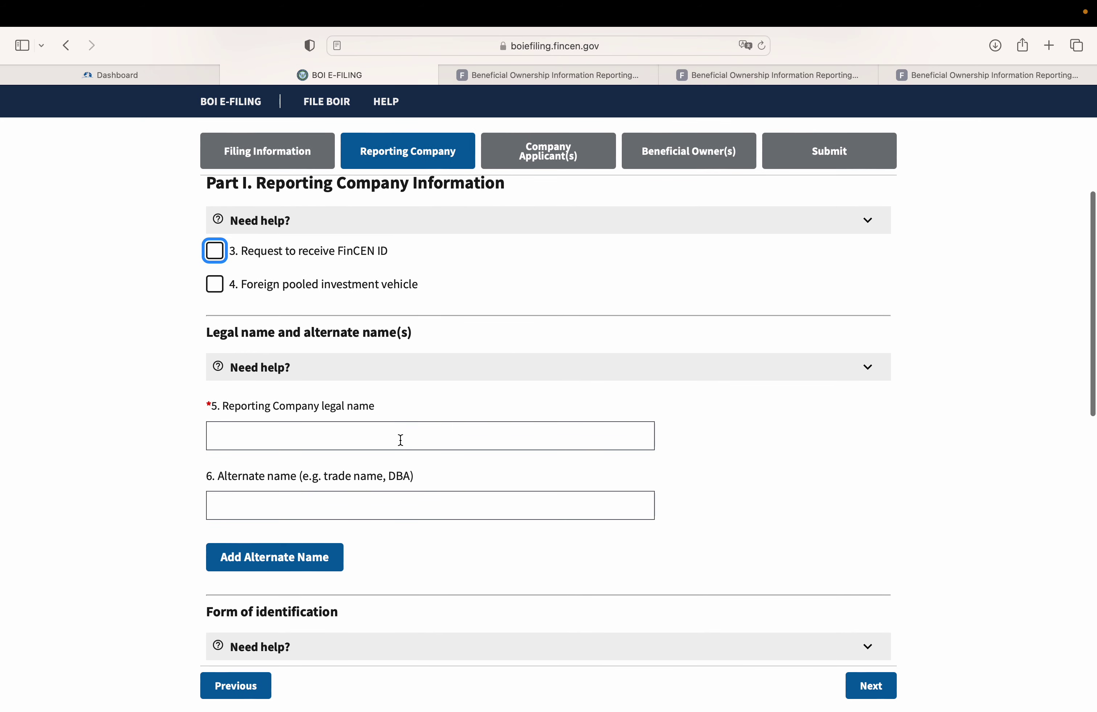
click(400, 439)
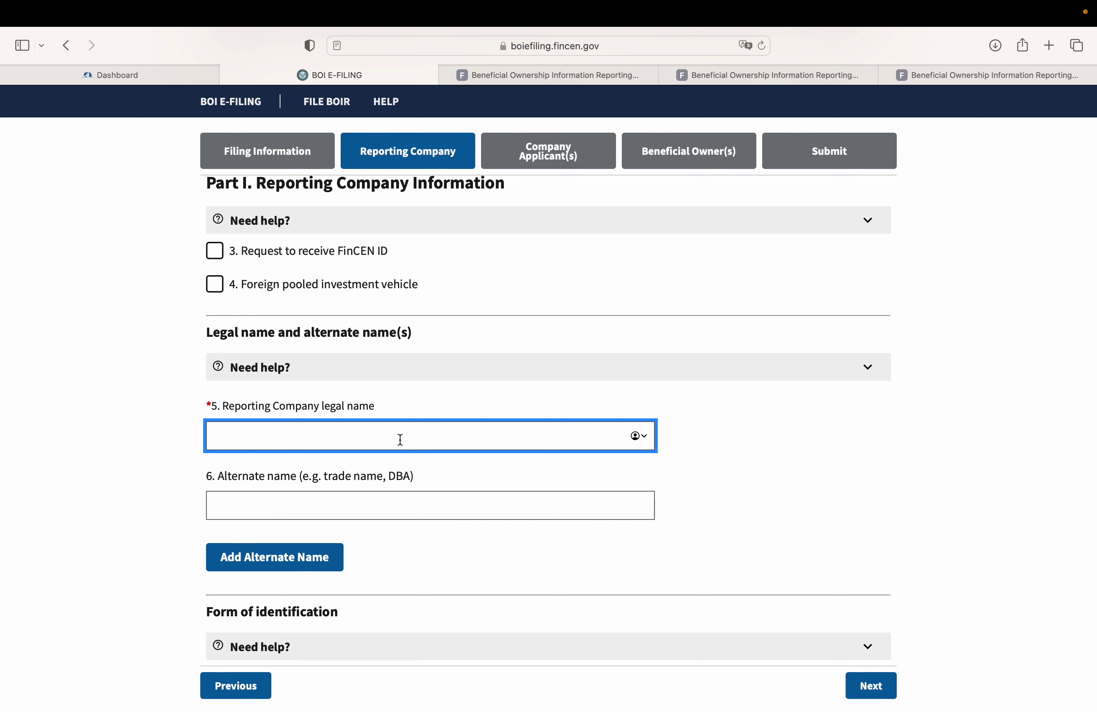
text(Kelsi and Platypus Inc)
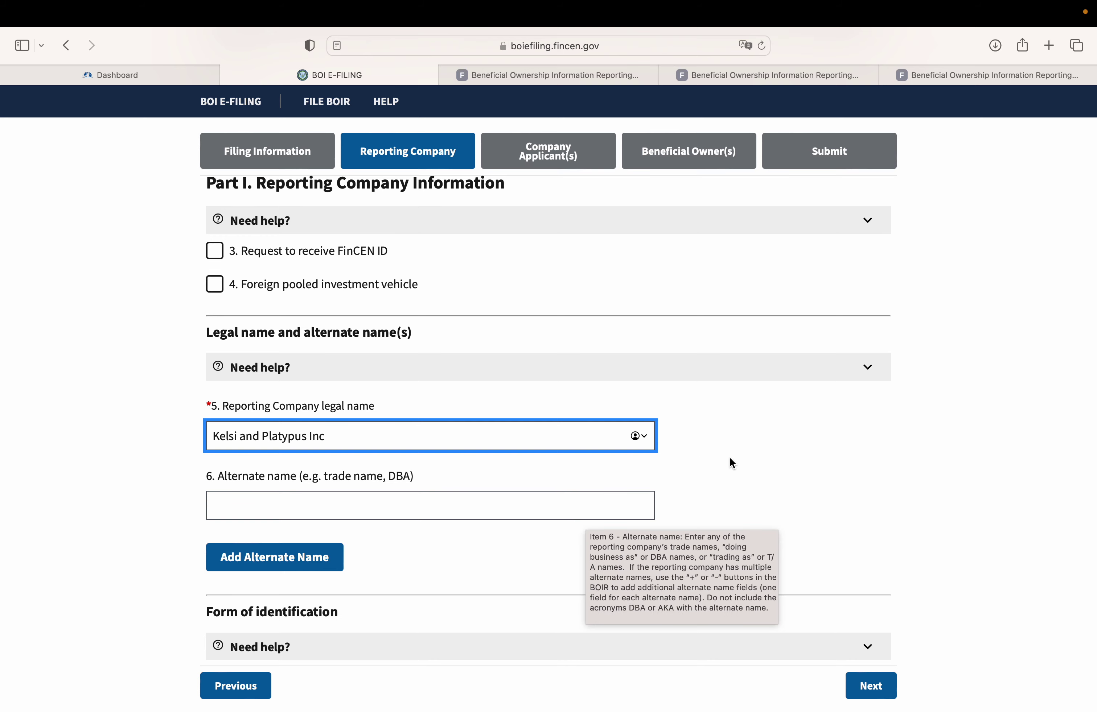
click(726, 482)
Set the reporting company's tax identification type to EIN and enter its nine-digit tax identification number.
scroll(726, 482, down, 5)
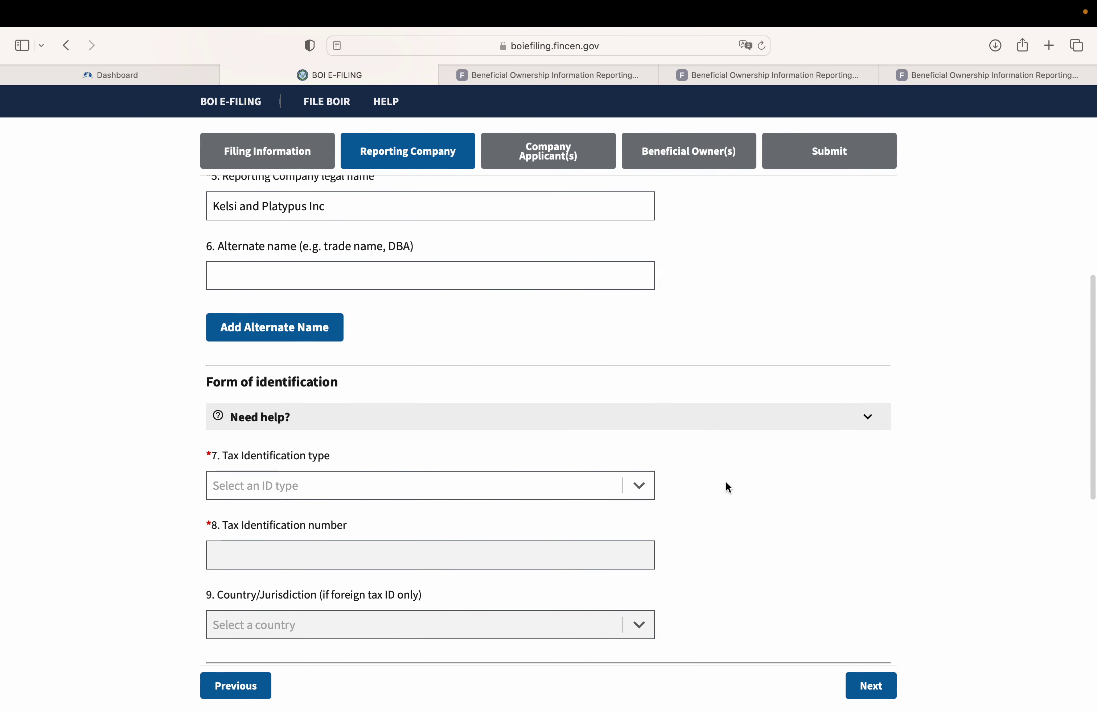
click(638, 486)
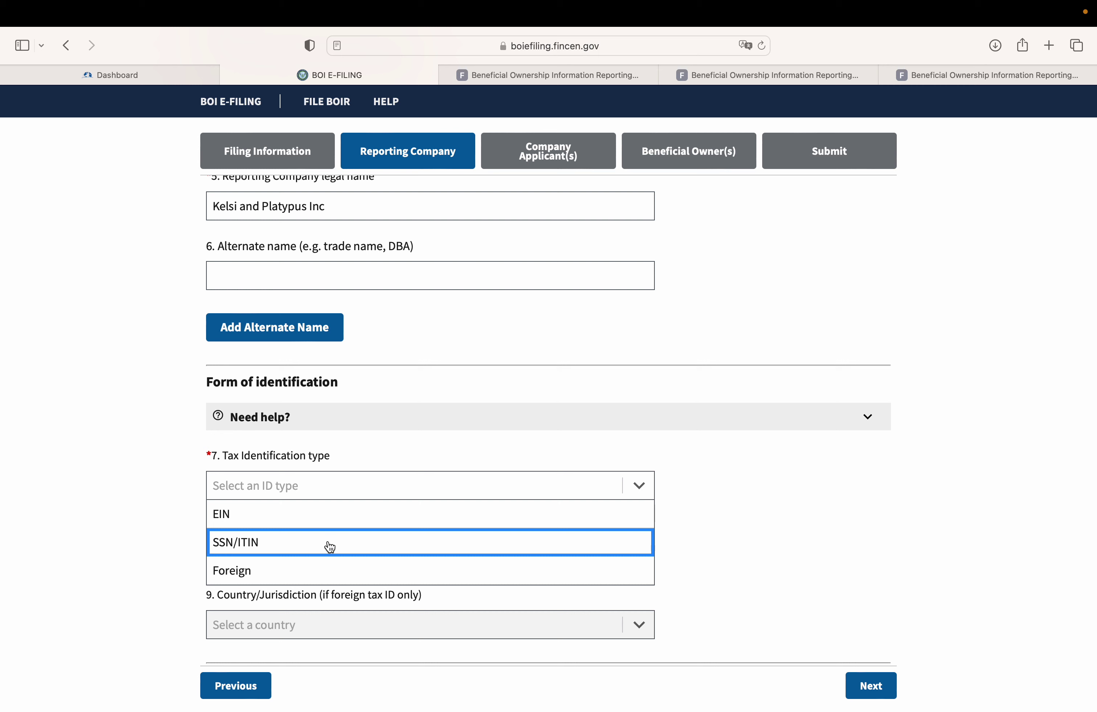
click(322, 514)
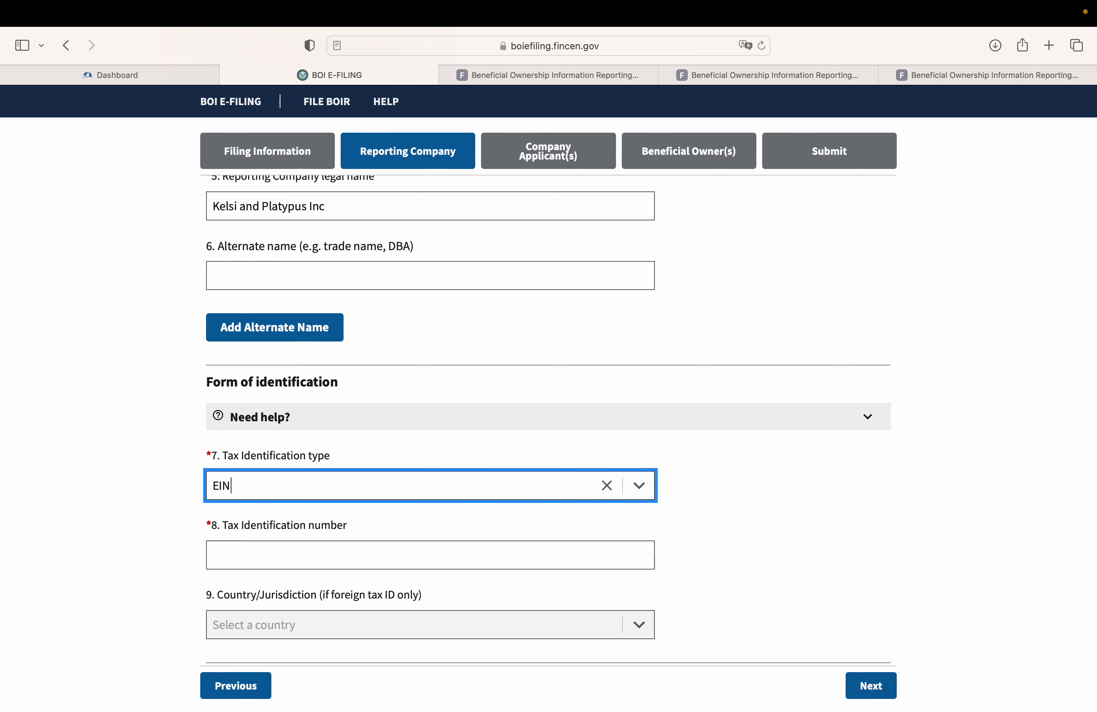
click(251, 546)
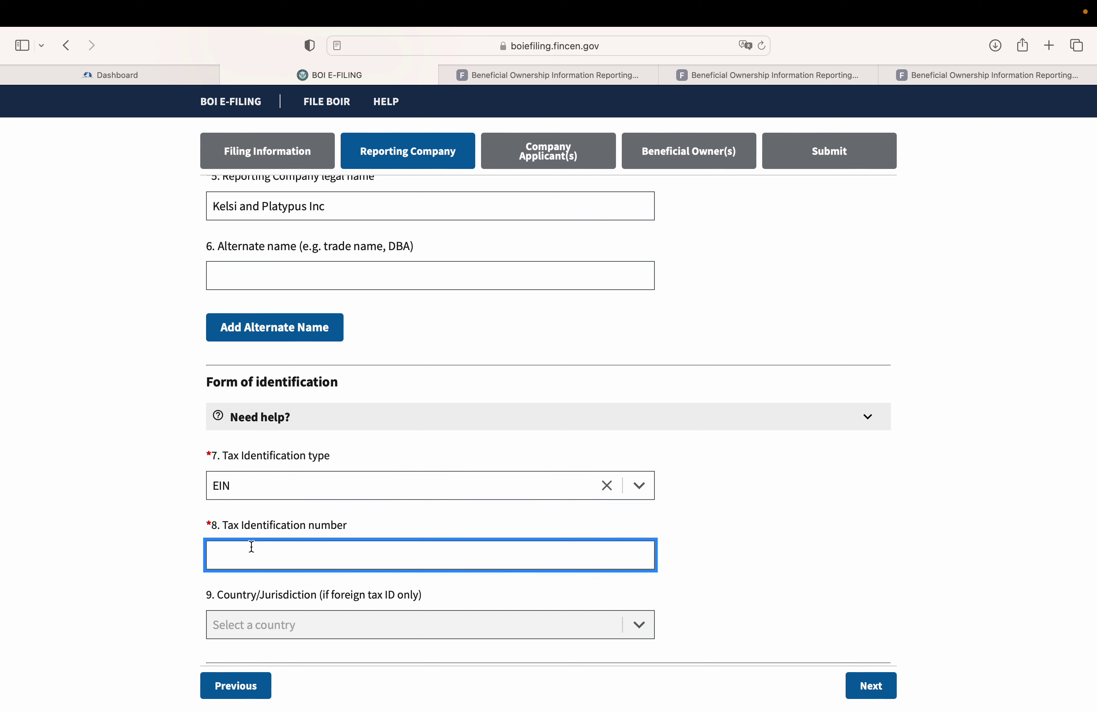
text(9999999999999)
key(BackSpace)
key(BackSpace)
key(BackSpace)
key(BackSpace)
key(BackSpace)
key(BackSpace)
key(BackSpace)
key(BackSpace)
key(BackSpace)
key(BackSpace)
key(BackSpace)
text(9999999)
click(753, 557)
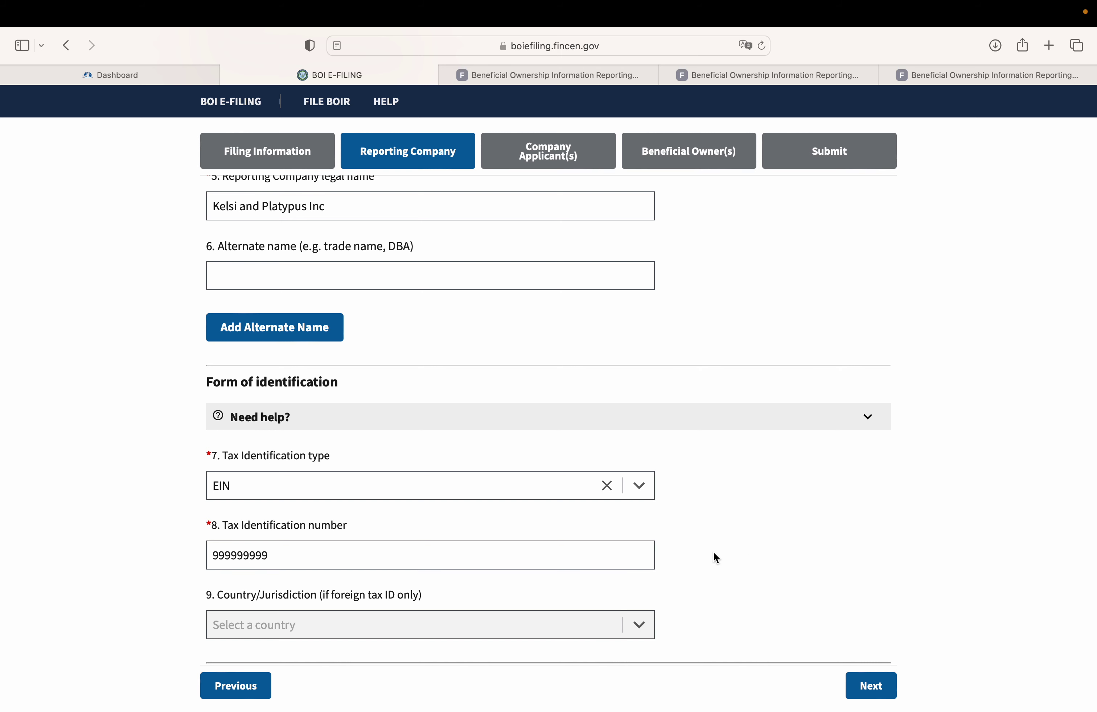
Set the country of formation to United States of America and the state of formation to Alaska.
scroll(713, 552, down, 5)
scroll(713, 552, down, 1)
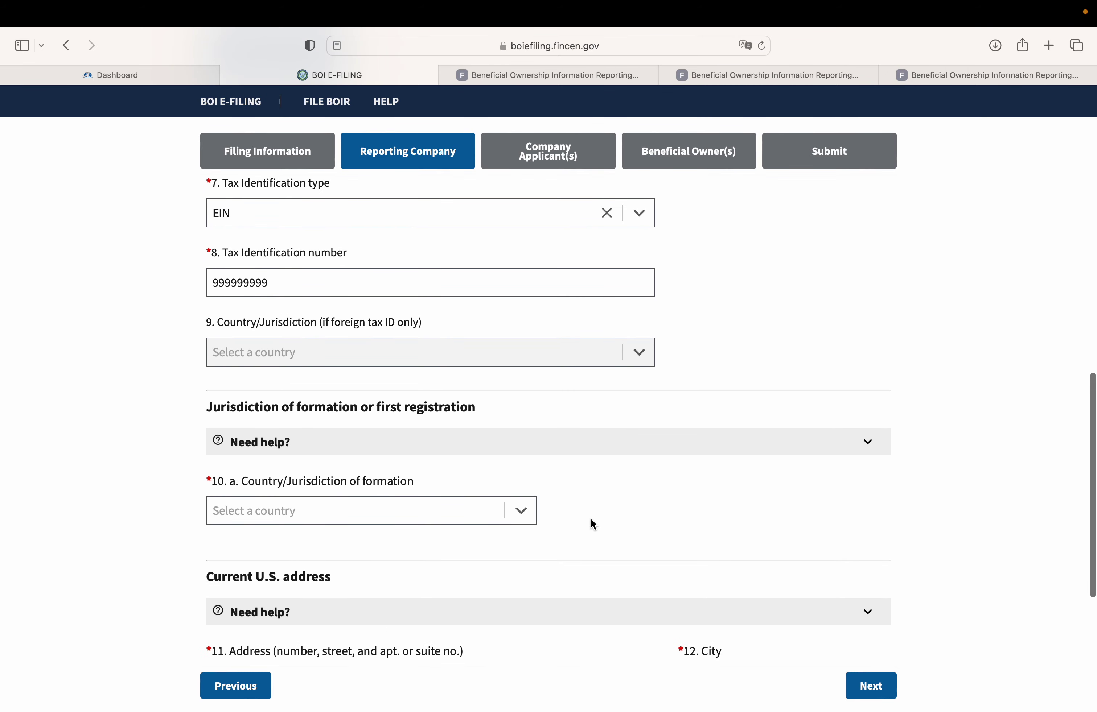
mouse_move(529, 521)
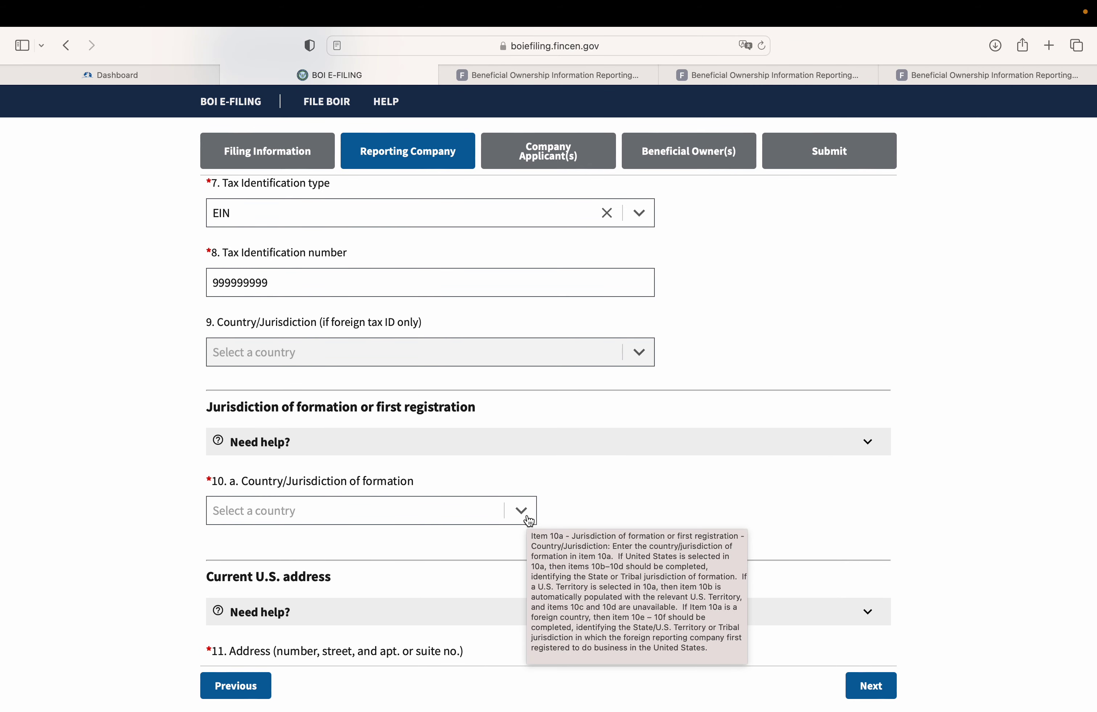
click(530, 521)
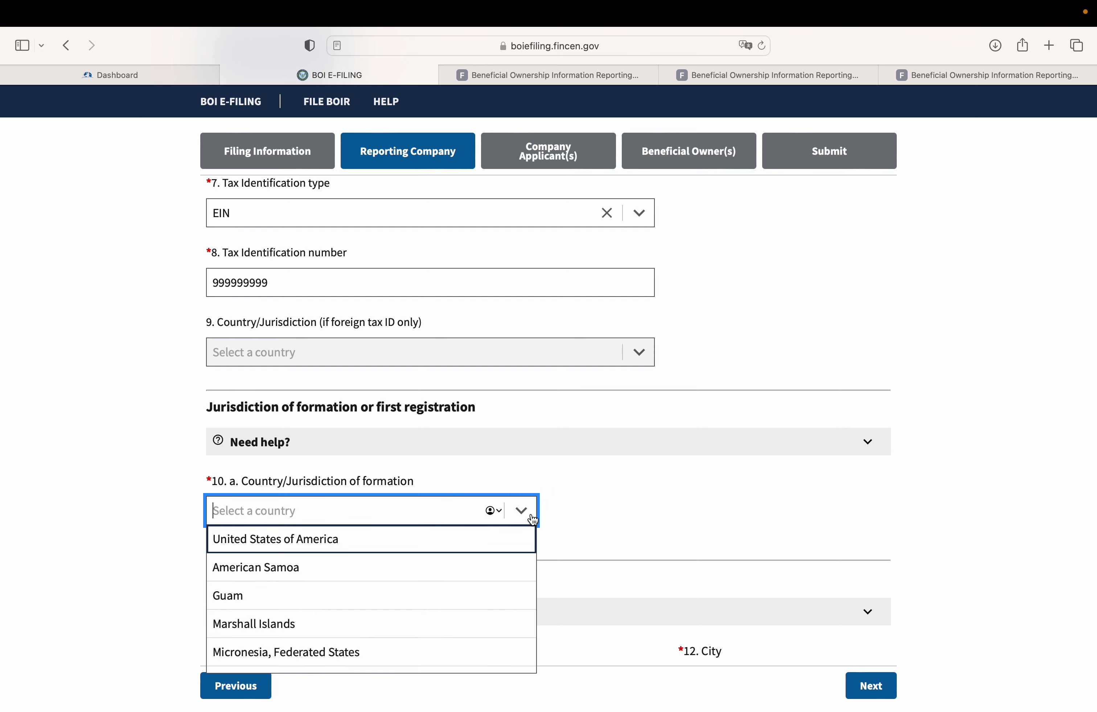
click(462, 547)
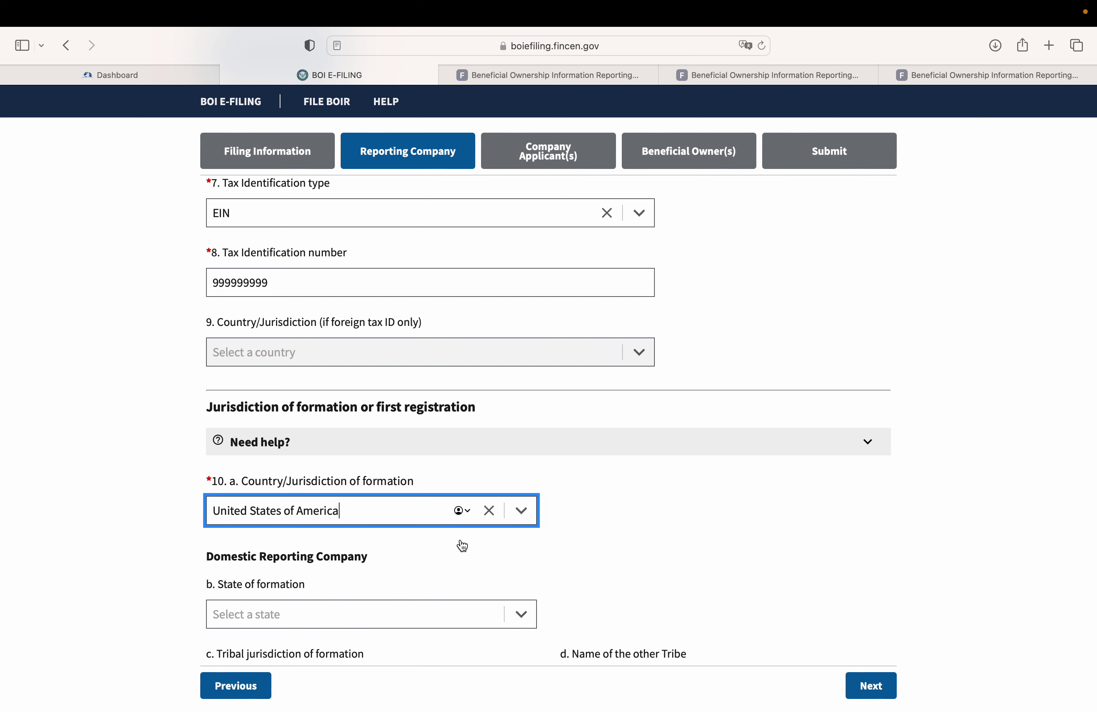
click(631, 520)
scroll(631, 520, down, 2)
scroll(631, 520, down, 1)
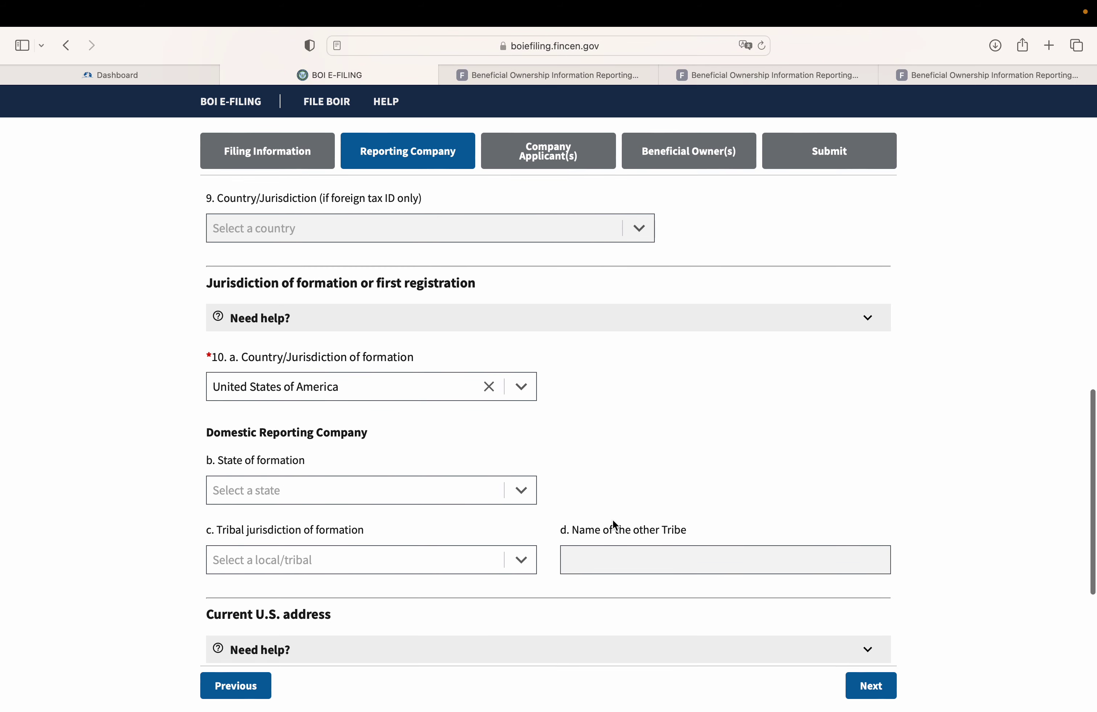
click(529, 500)
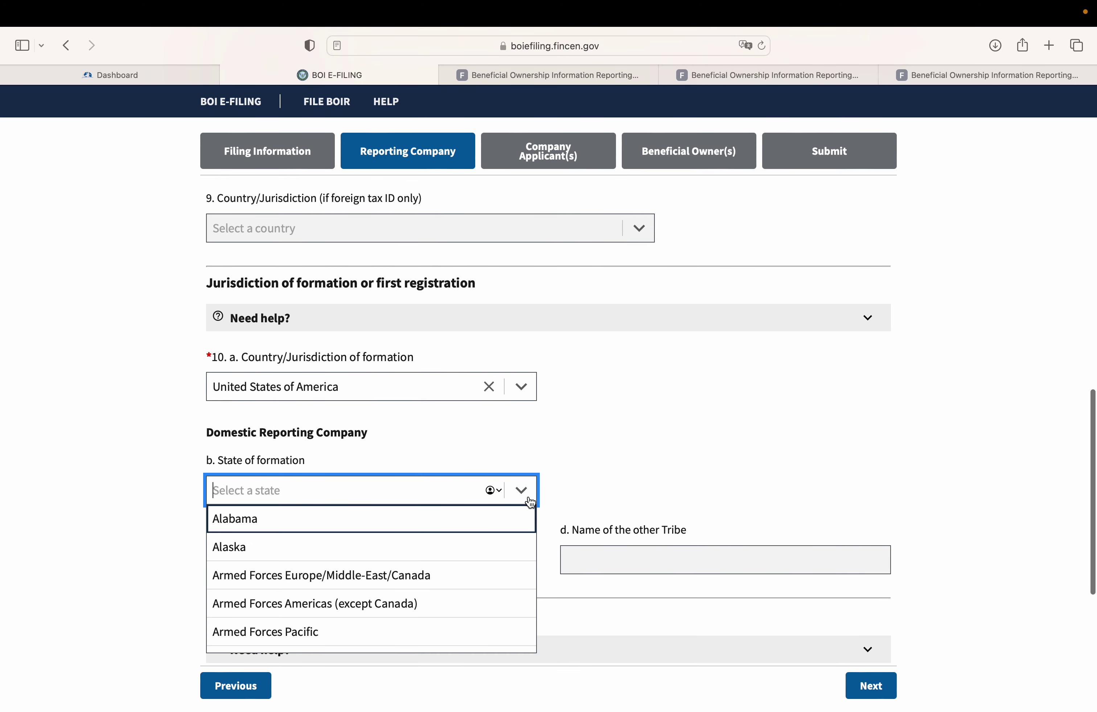
click(488, 547)
click(689, 456)
Leave the current U.S. address fields blank and continue to the Company Applicant(s) section.
scroll(689, 456, down, 2)
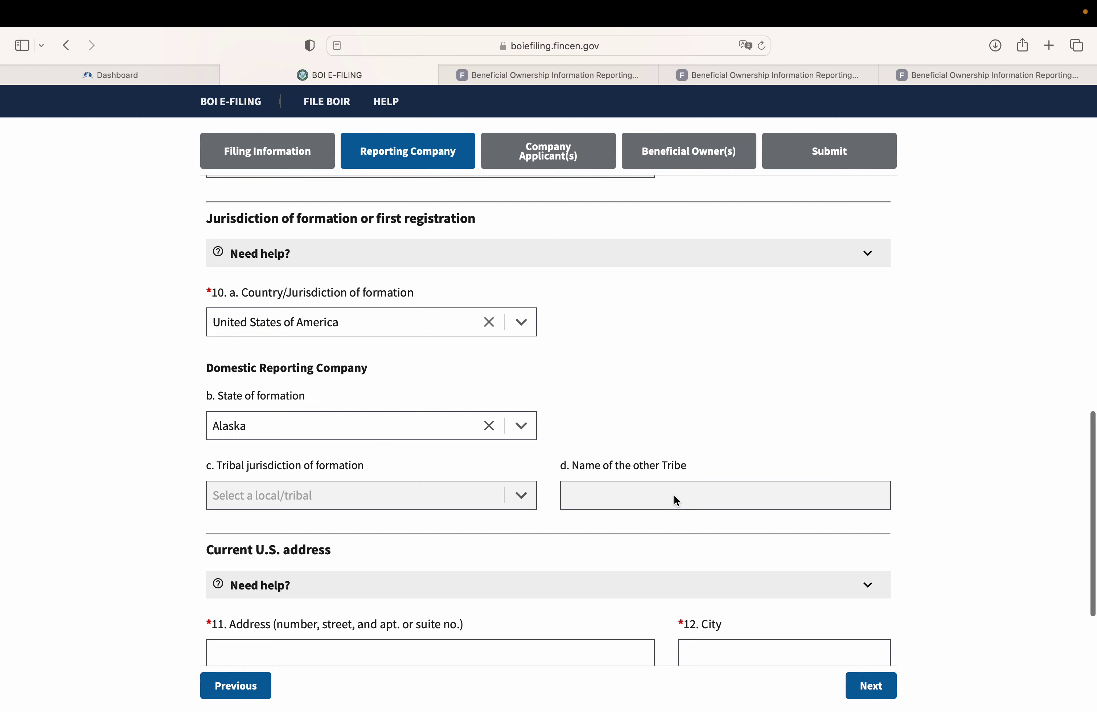
scroll(459, 525, down, 3)
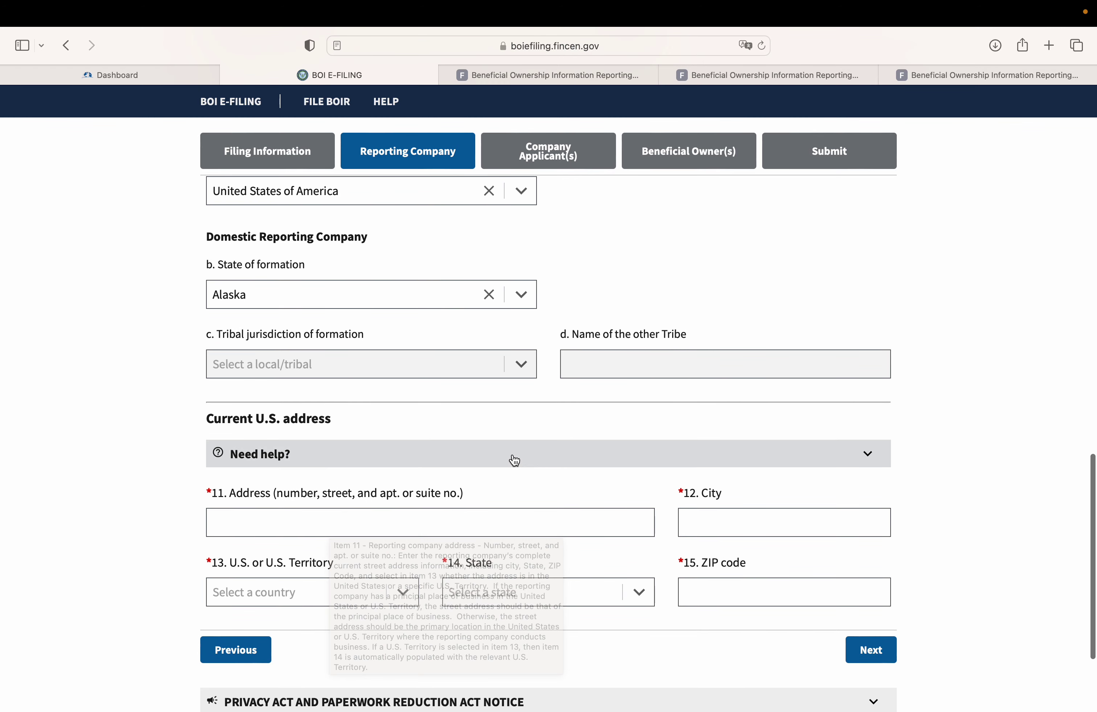
scroll(511, 460, down, 2)
scroll(514, 460, down, 2)
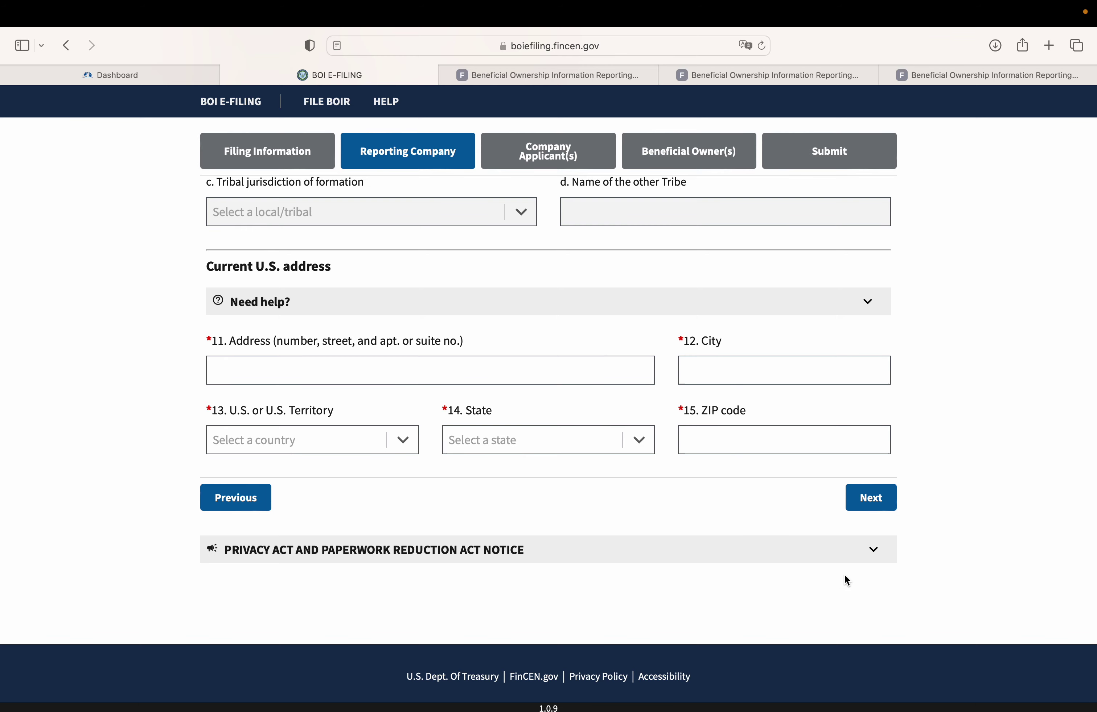
click(869, 498)
scroll(647, 509, down, 2)
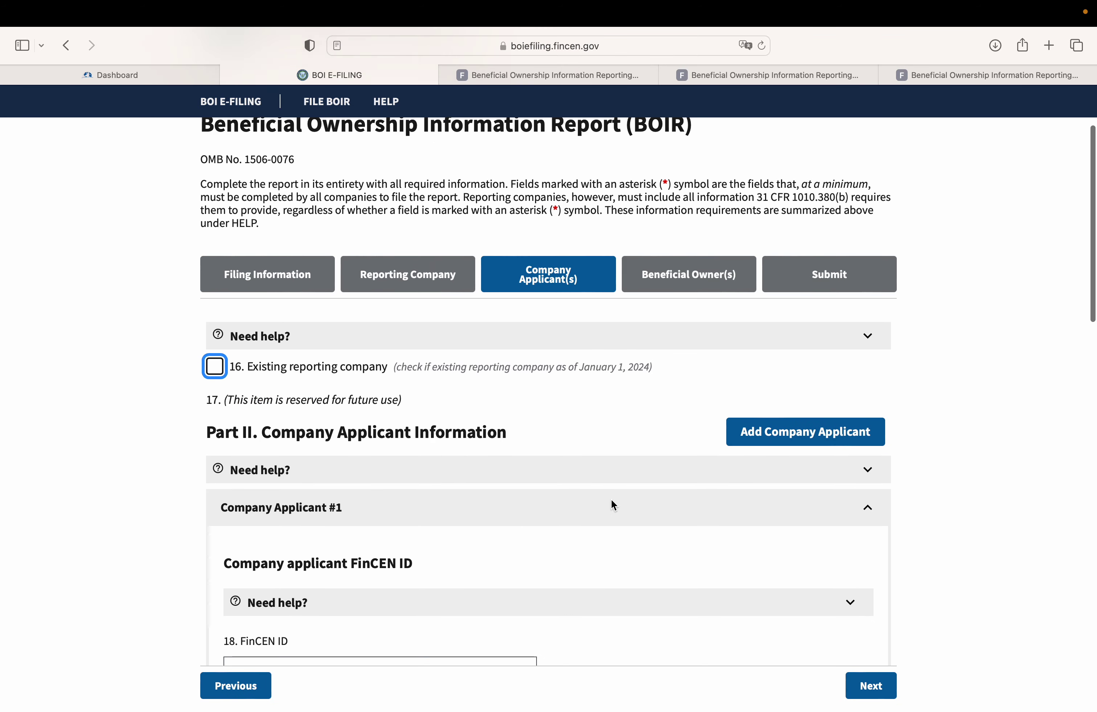
Review the Company Applicant #1 fields for FinCEN ID, legal name, date of birth and current address.
scroll(611, 500, down, 9)
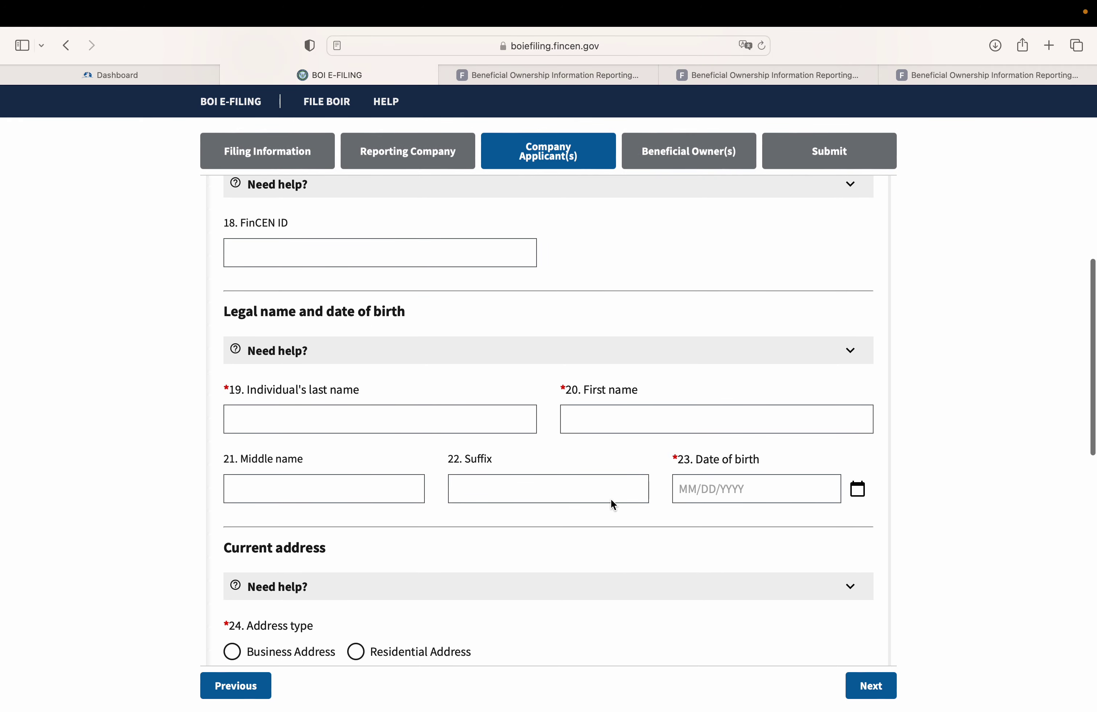
scroll(338, 463, up, 6)
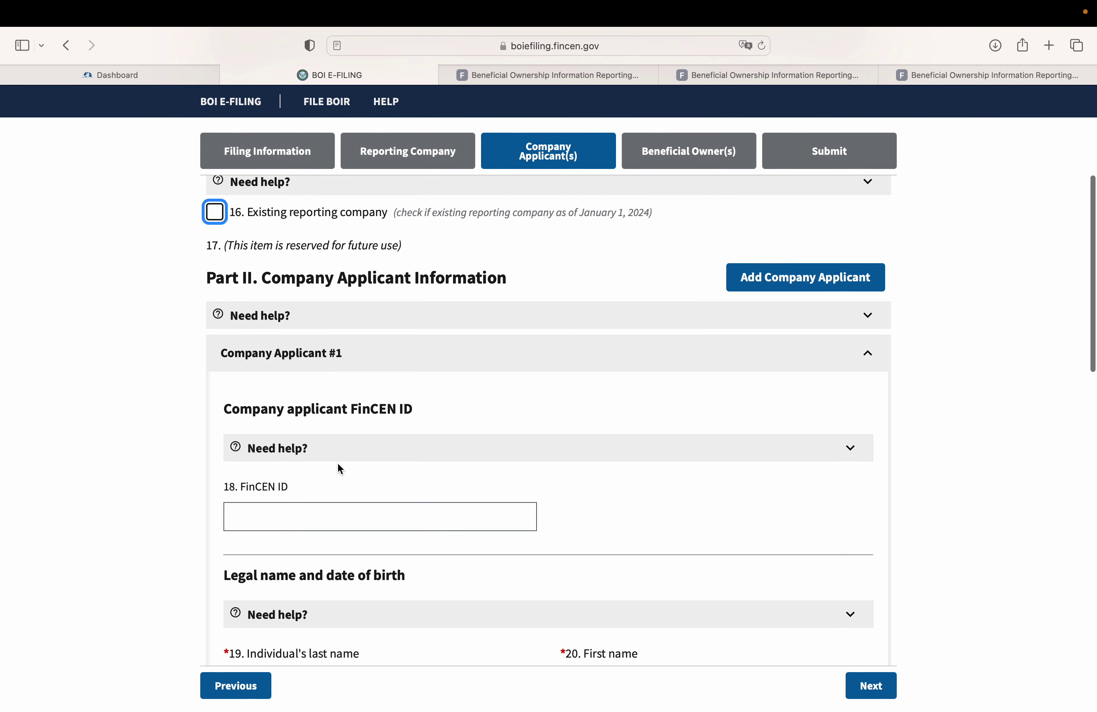
scroll(503, 412, down, 8)
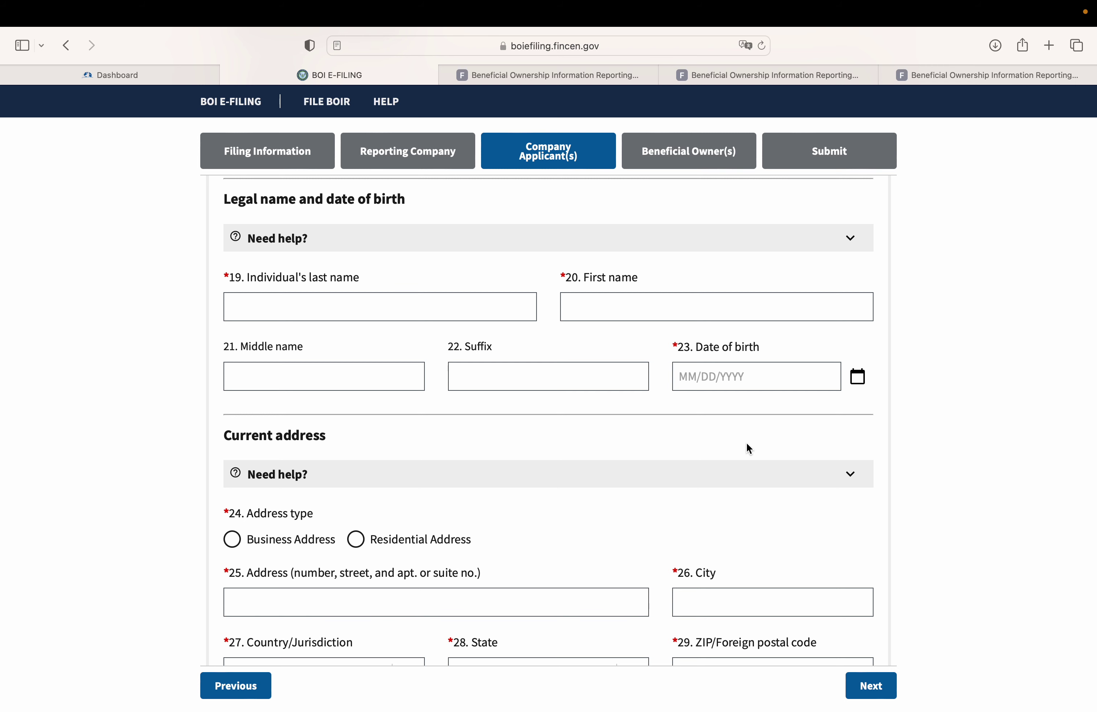
scroll(747, 442, up, 2)
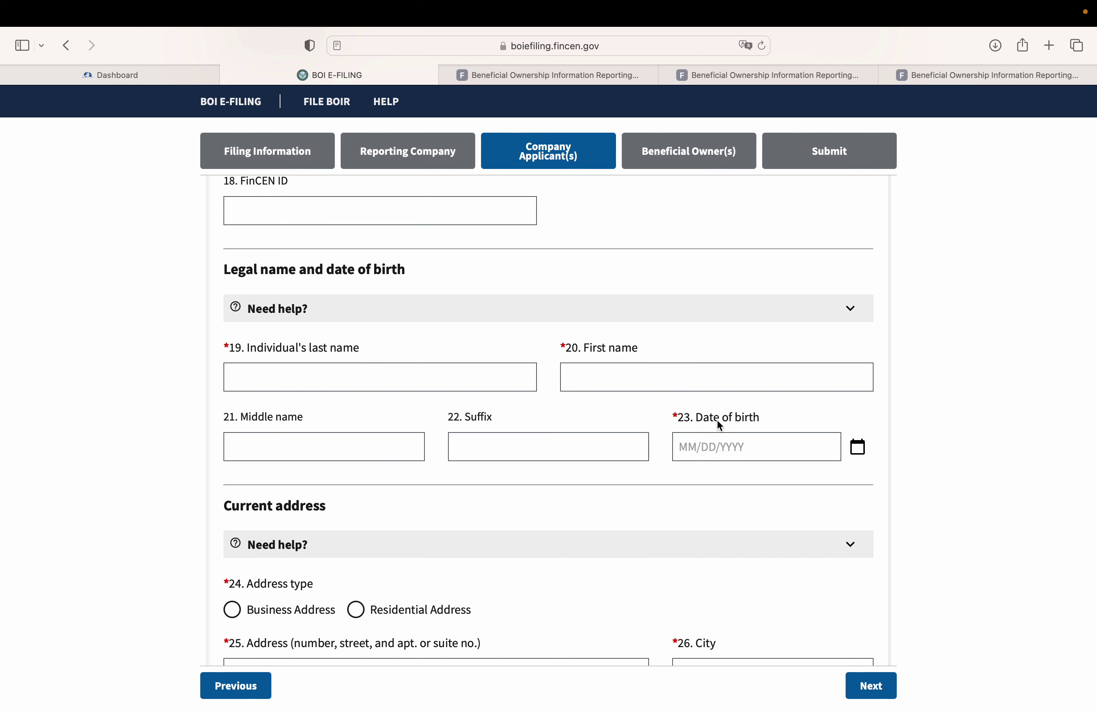
scroll(375, 417, down, 3)
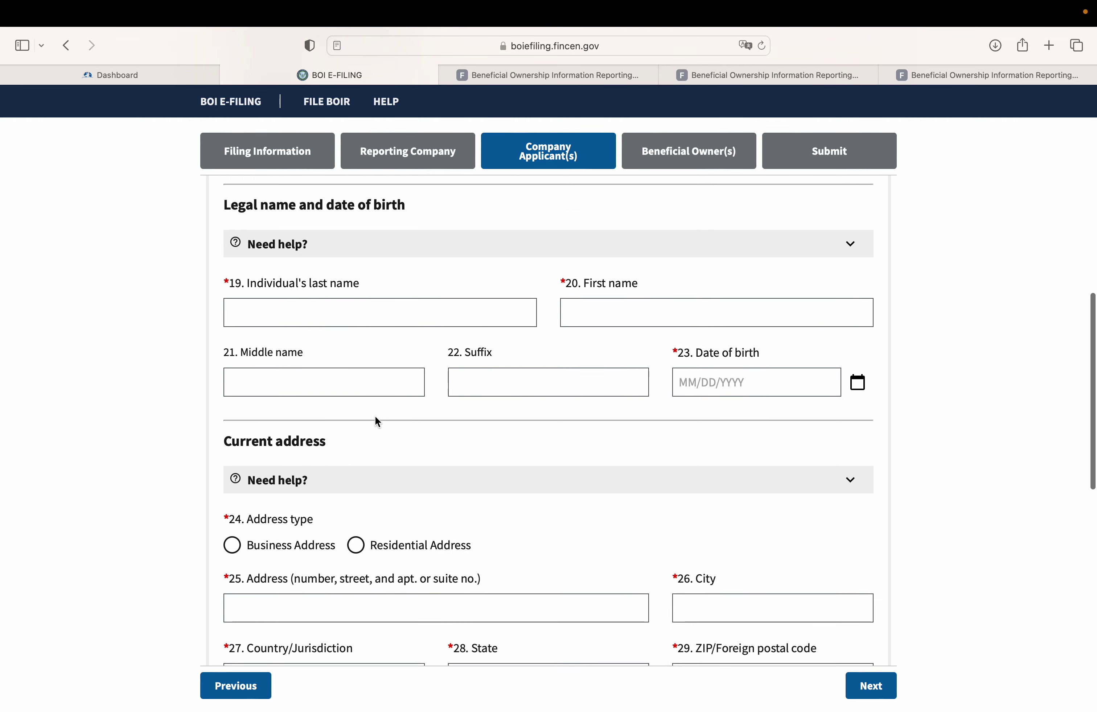
scroll(508, 437, down, 1)
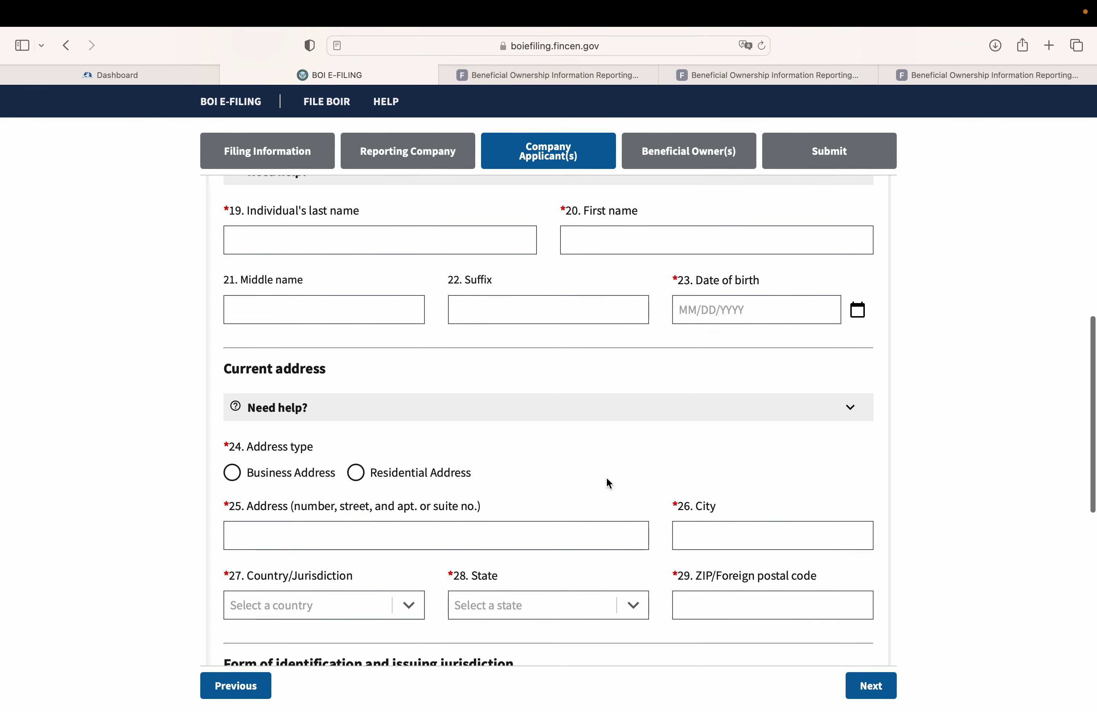
scroll(607, 482, down, 2)
scroll(437, 581, down, 6)
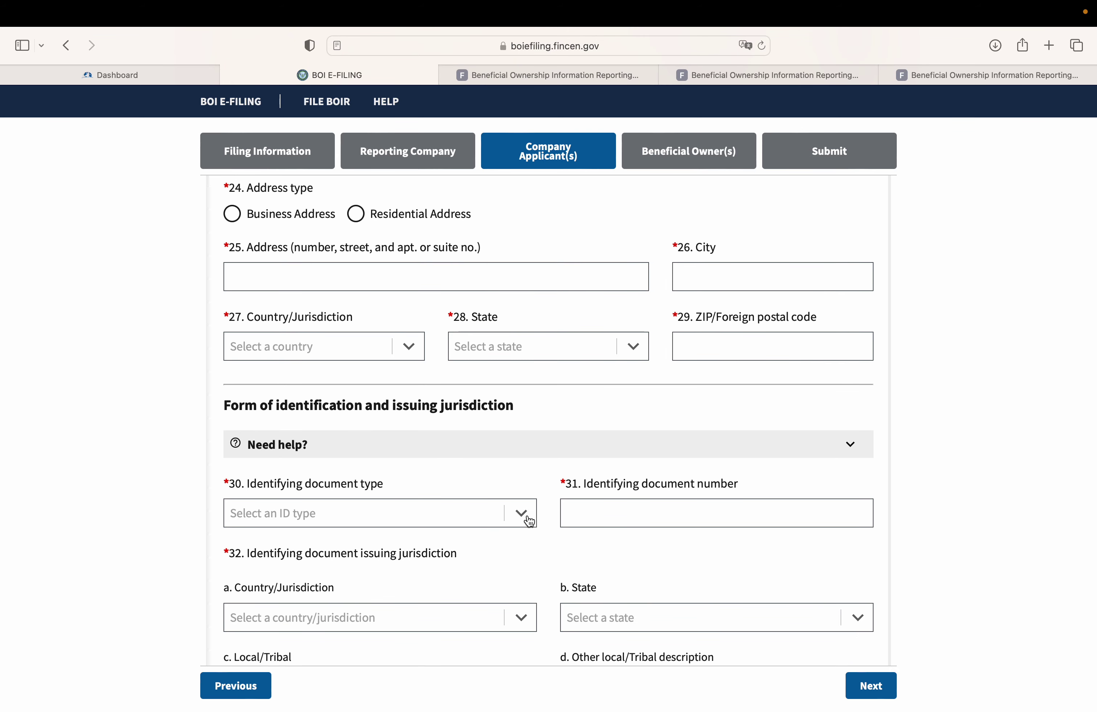
Check the identifying document type options available for Company Applicant #1 without selecting one.
scroll(530, 540, down, 3)
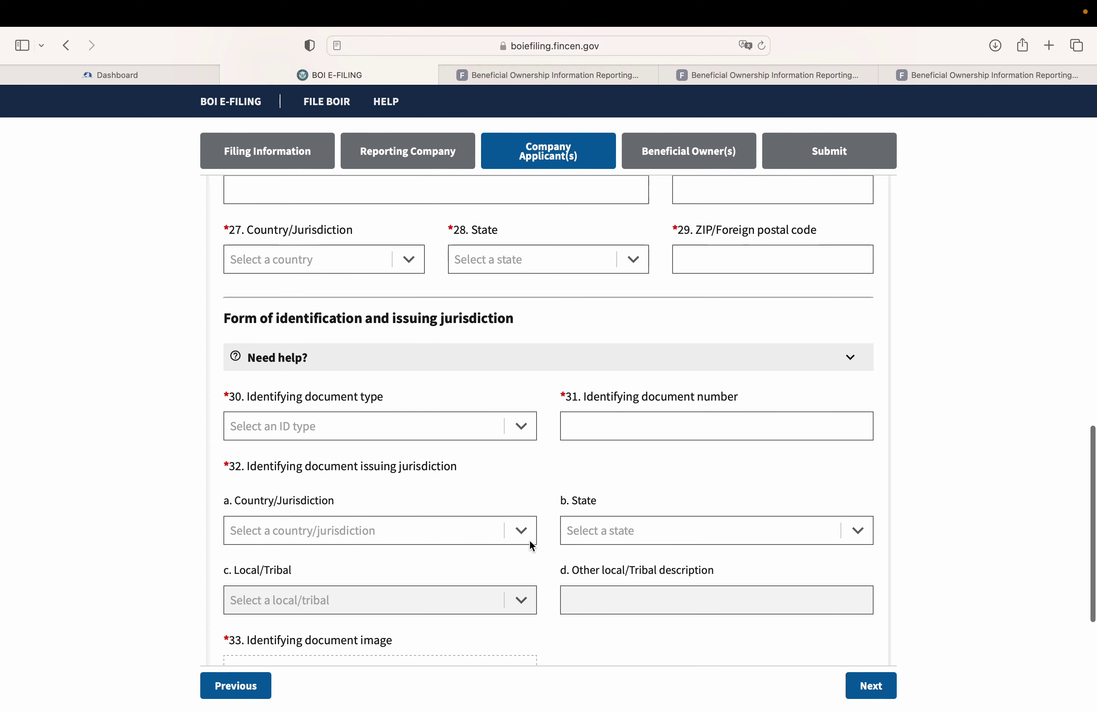
click(531, 437)
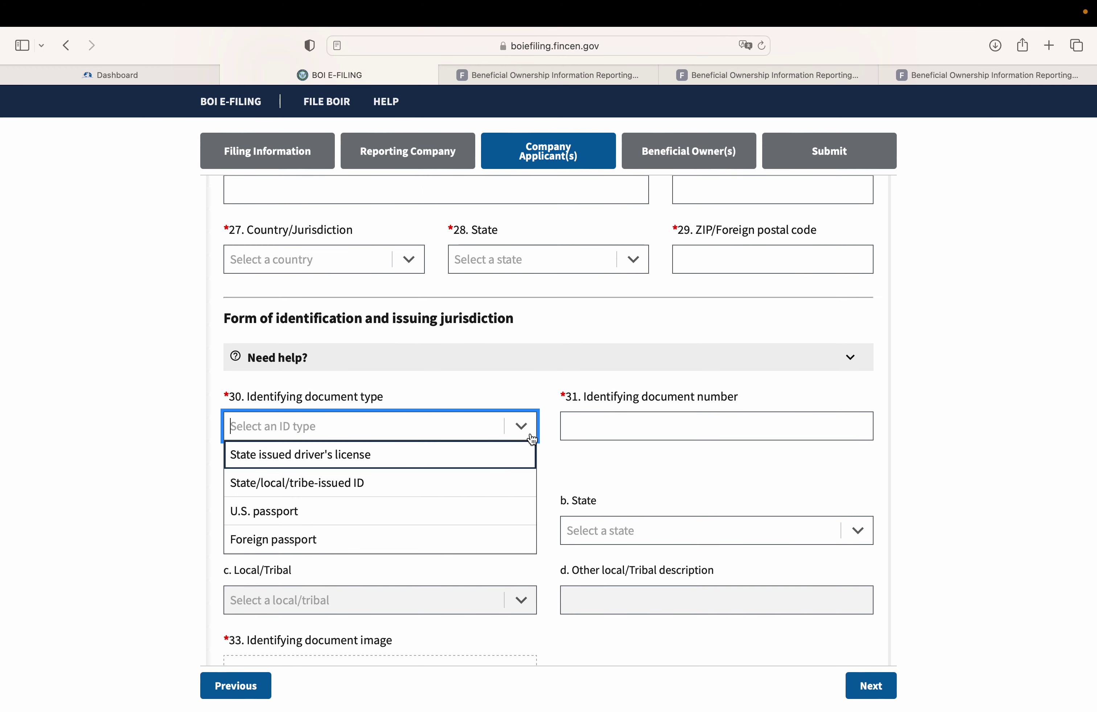
click(532, 439)
click(530, 438)
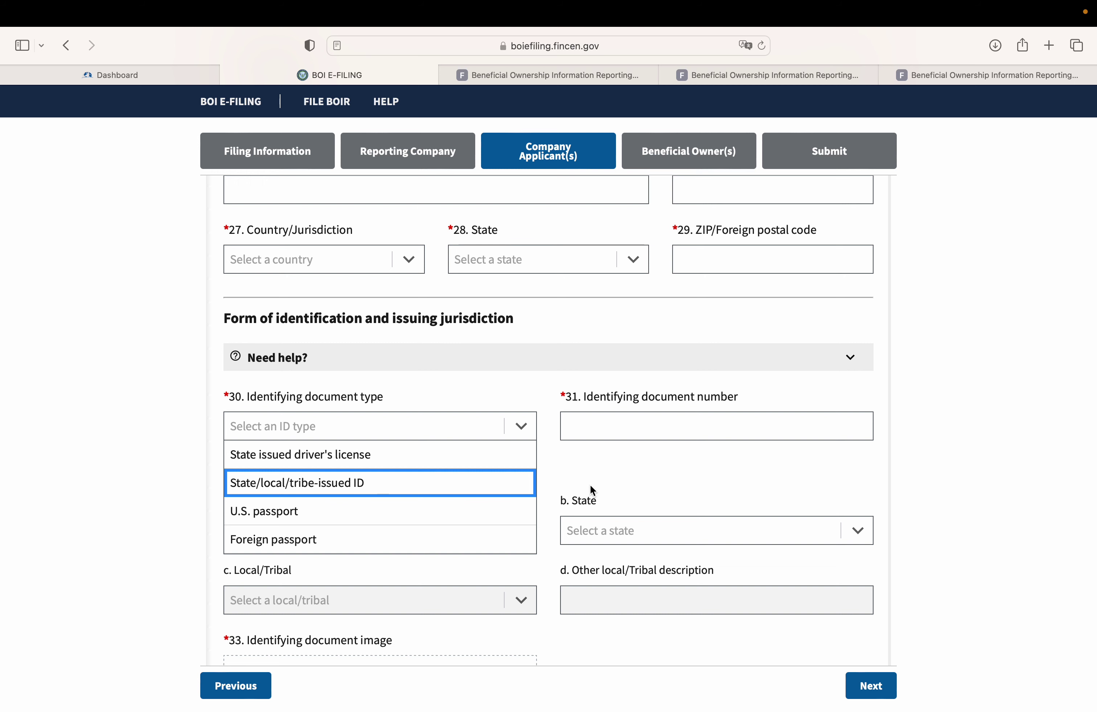
click(629, 481)
Leave the company applicant's identification and document image fields blank and continue to the Beneficial Owner(s) section.
scroll(561, 447, down, 5)
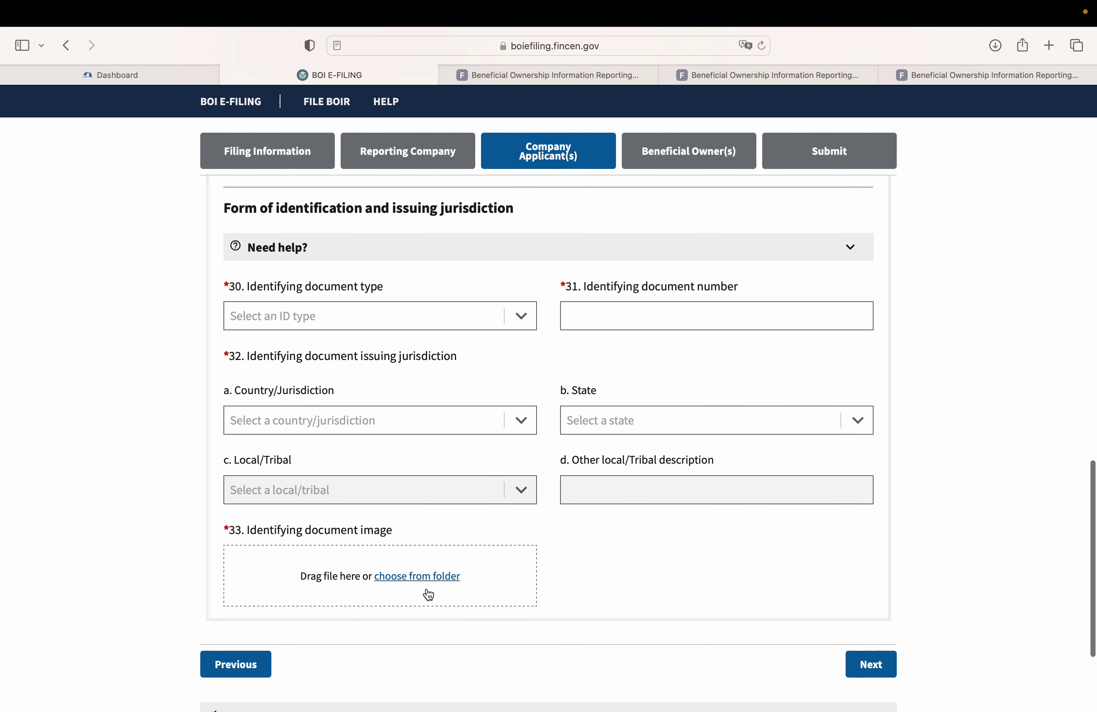
scroll(612, 591, down, 3)
scroll(611, 590, down, 4)
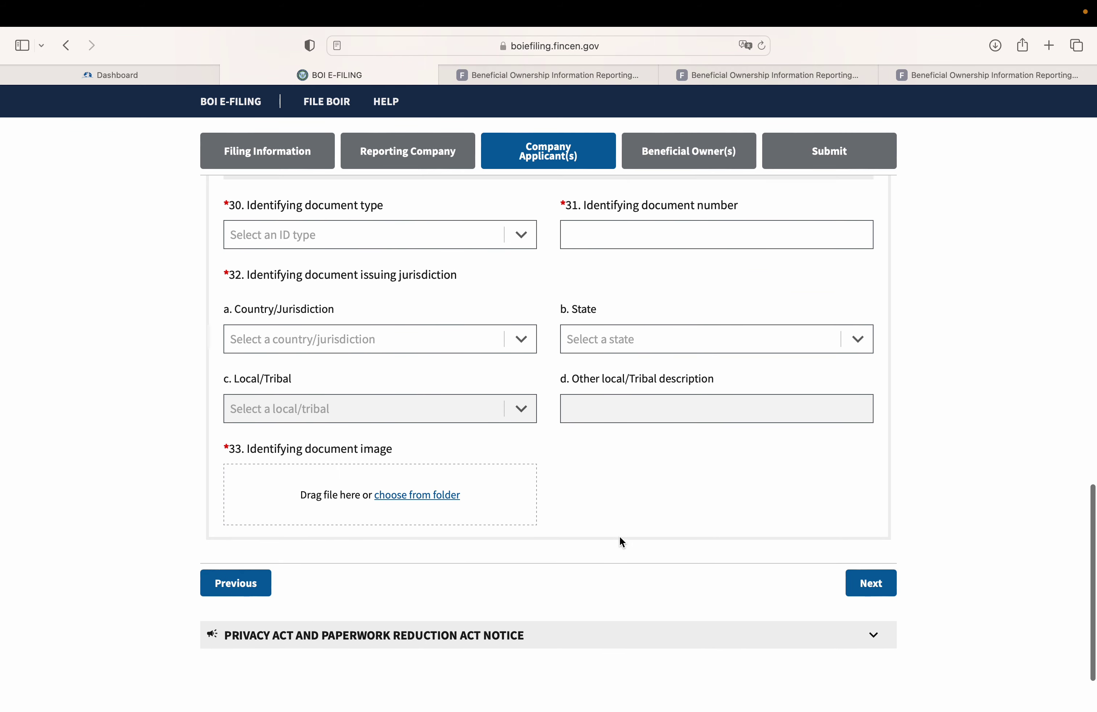
click(880, 536)
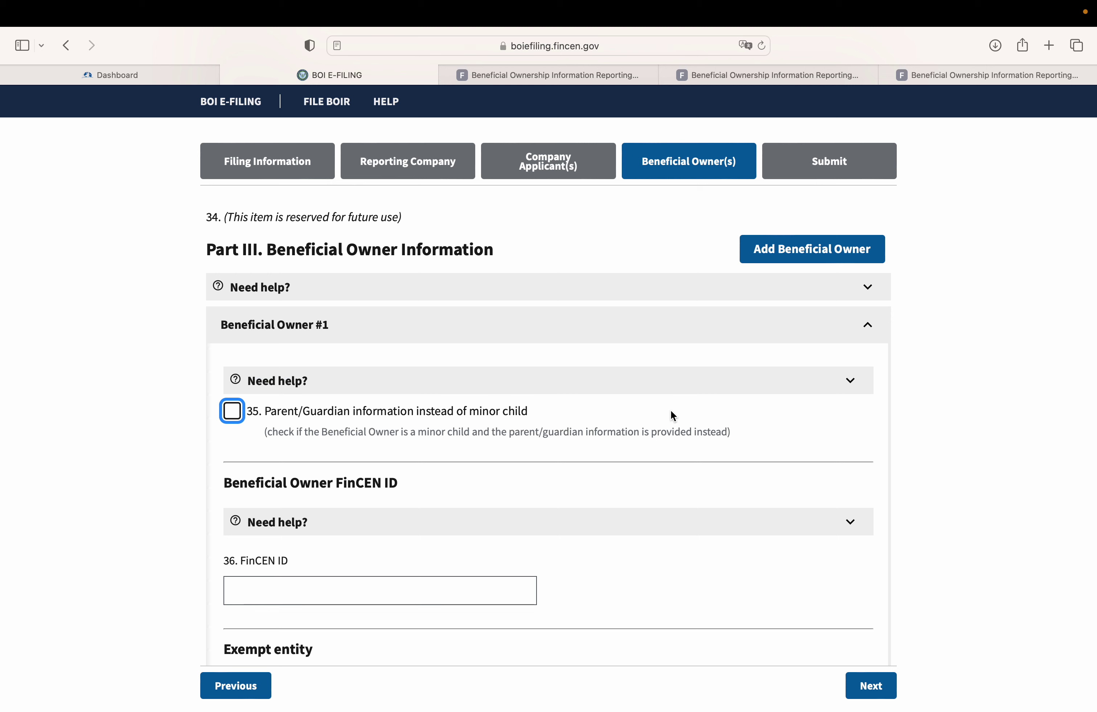
Consult FinCEN's FAQ section D on who is a beneficial owner and what counts as substantial control.
mouse_move(671, 411)
click(807, 81)
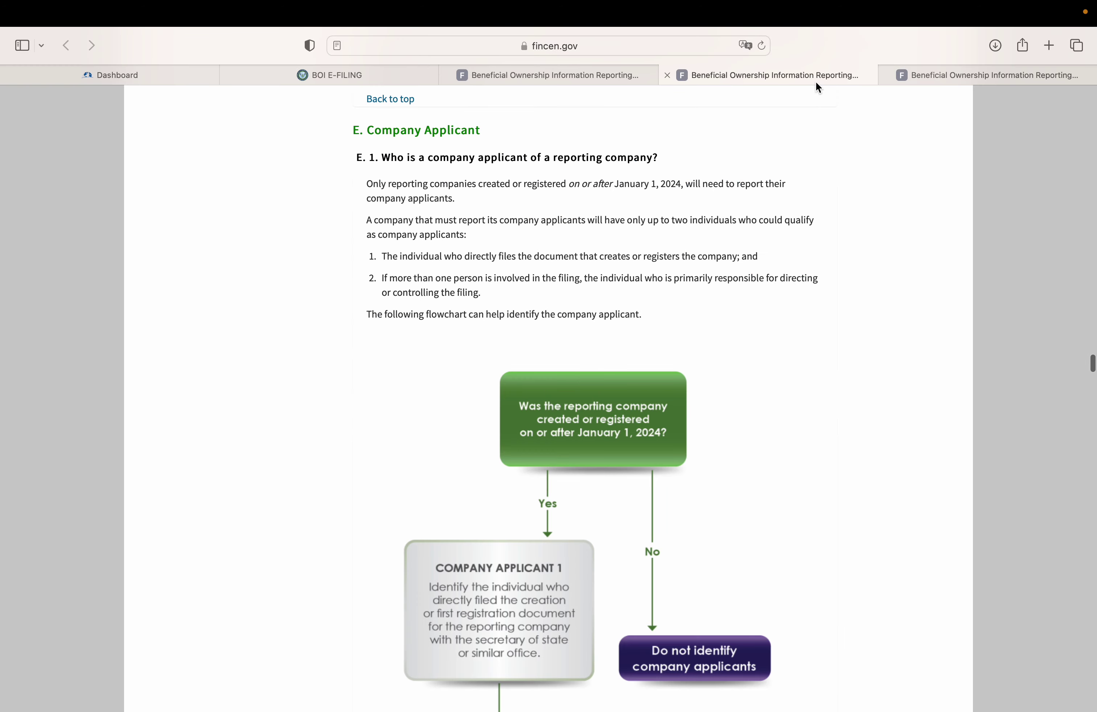
click(966, 78)
scroll(884, 303, up, 10)
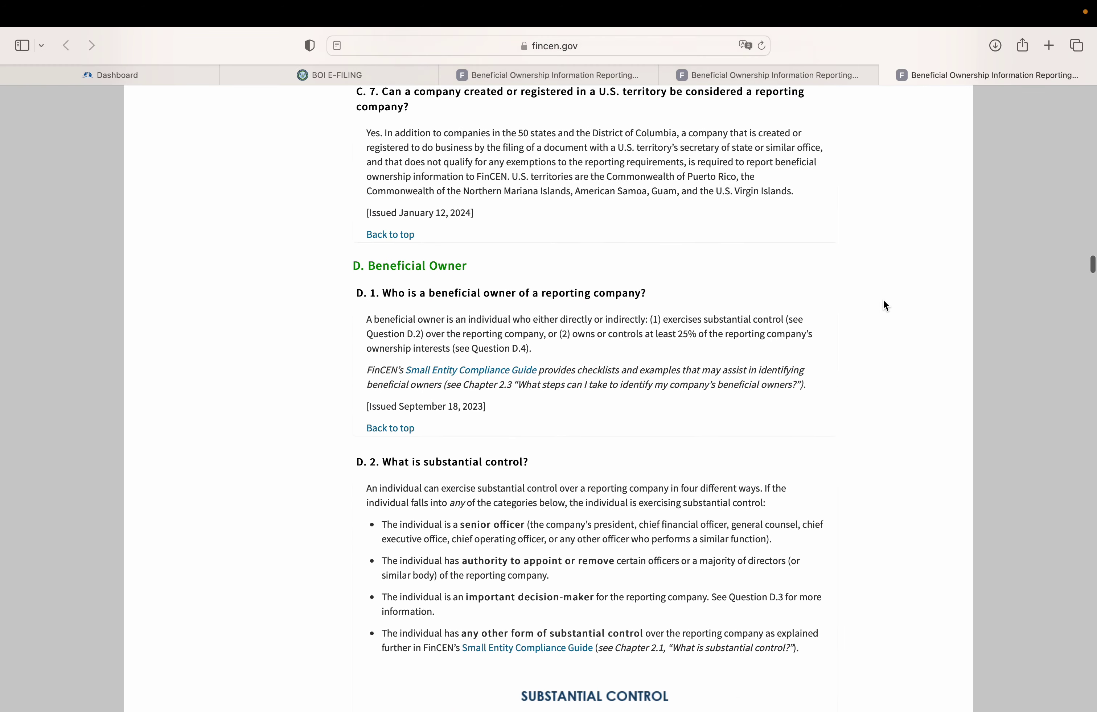
scroll(883, 301, down, 10)
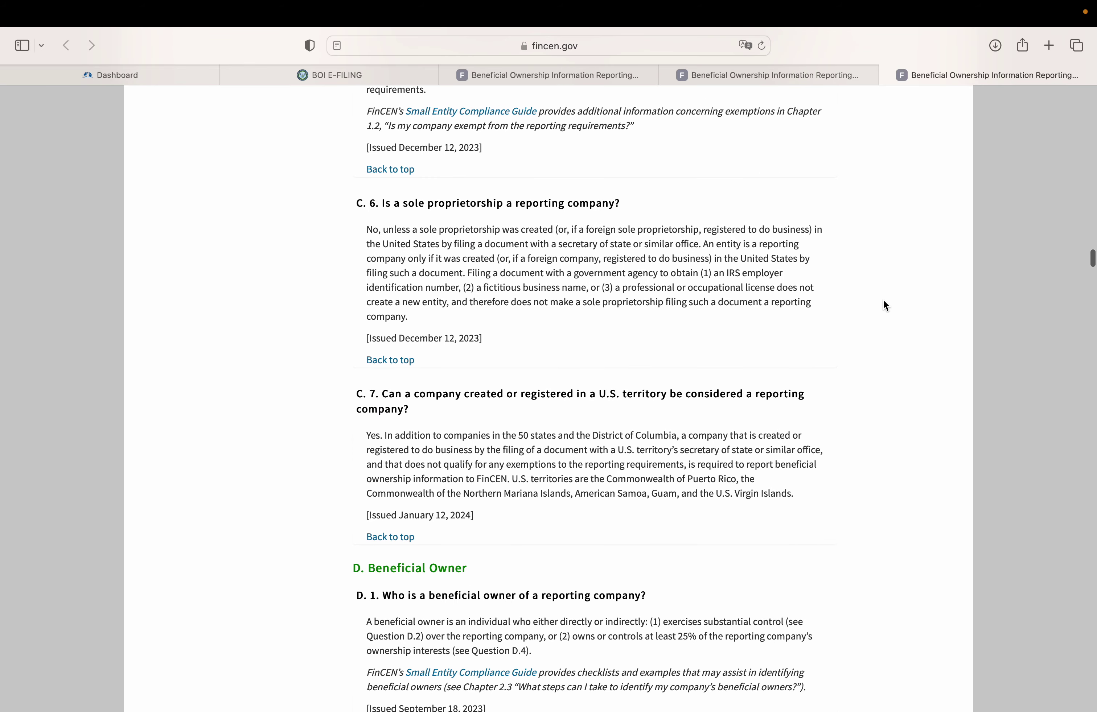
scroll(882, 299, down, 7)
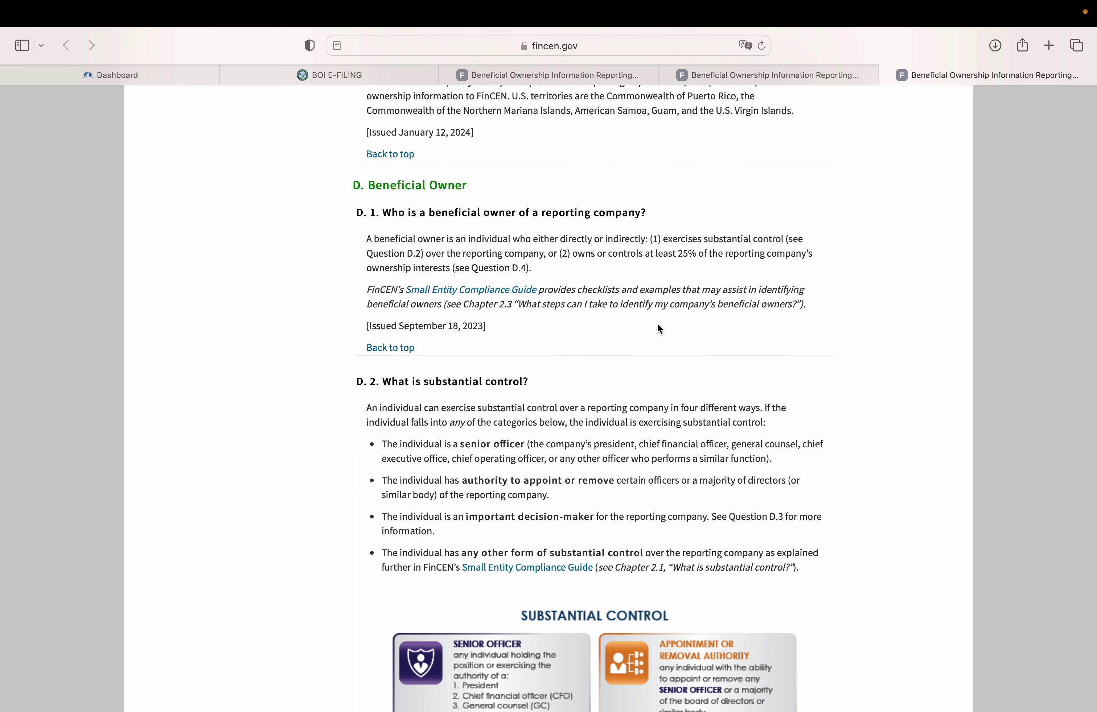
scroll(614, 369, down, 1)
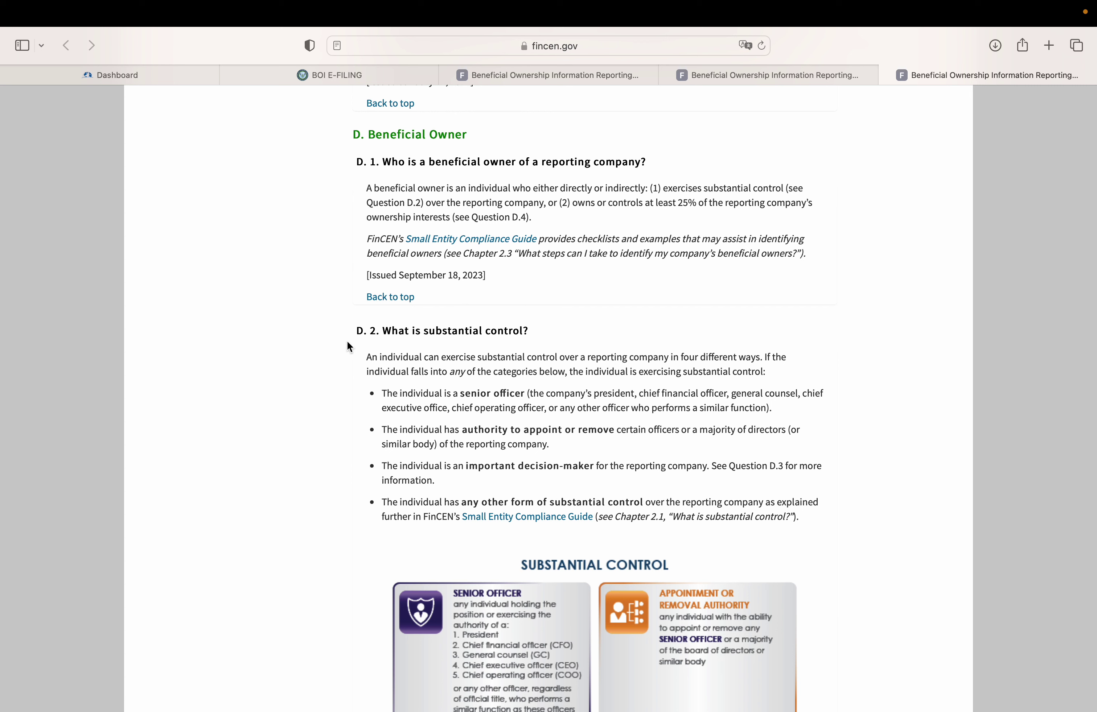
Return to the BOI E-Filing report and review the Beneficial Owner #1 fields, from FinCEN ID through identification and issuing jurisdiction.
click(340, 79)
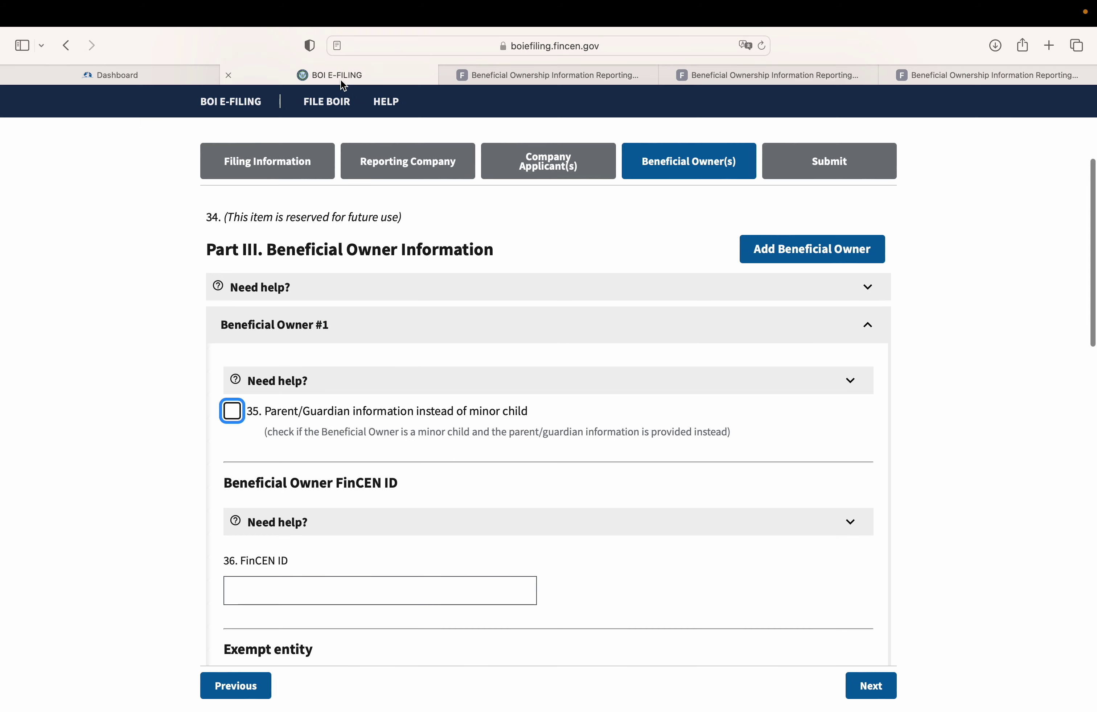
scroll(495, 321, down, 2)
scroll(688, 419, up, 2)
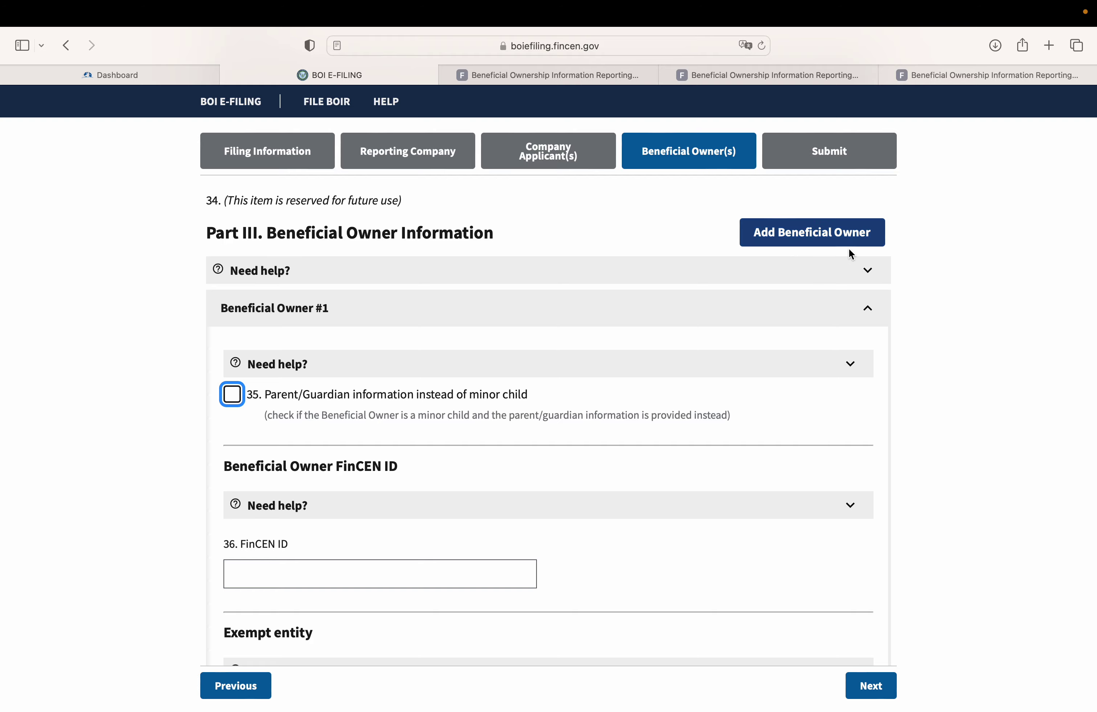
scroll(681, 431, down, 2)
scroll(680, 432, up, 3)
scroll(680, 432, up, 3)
scroll(681, 431, down, 4)
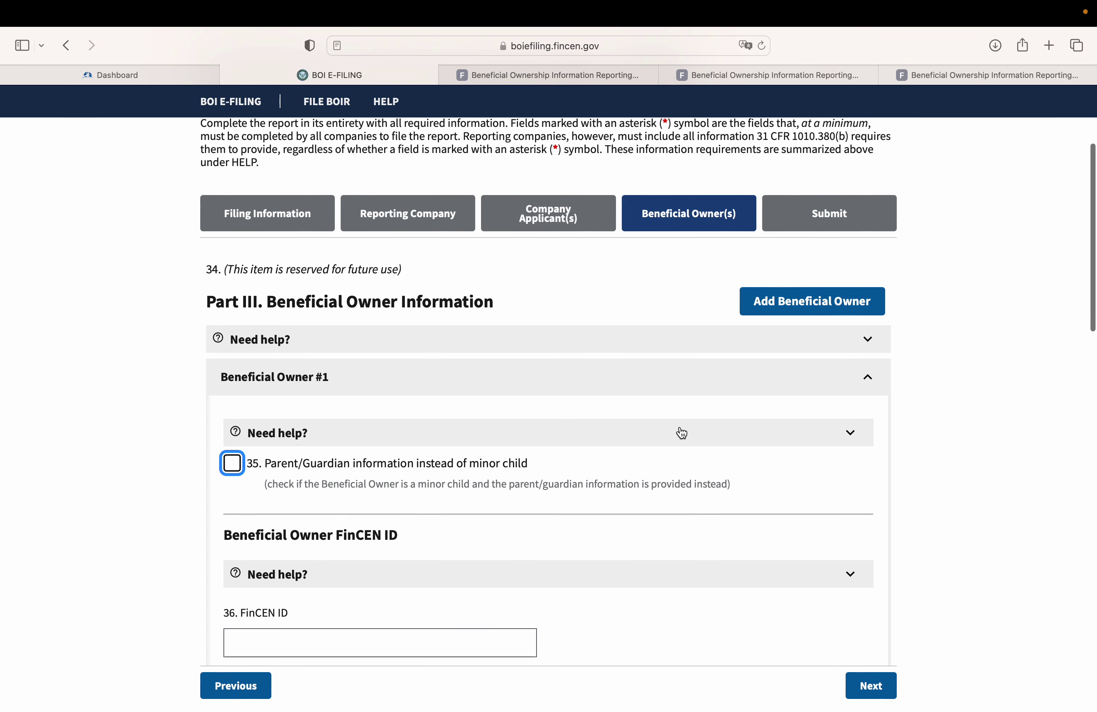
scroll(650, 458, down, 10)
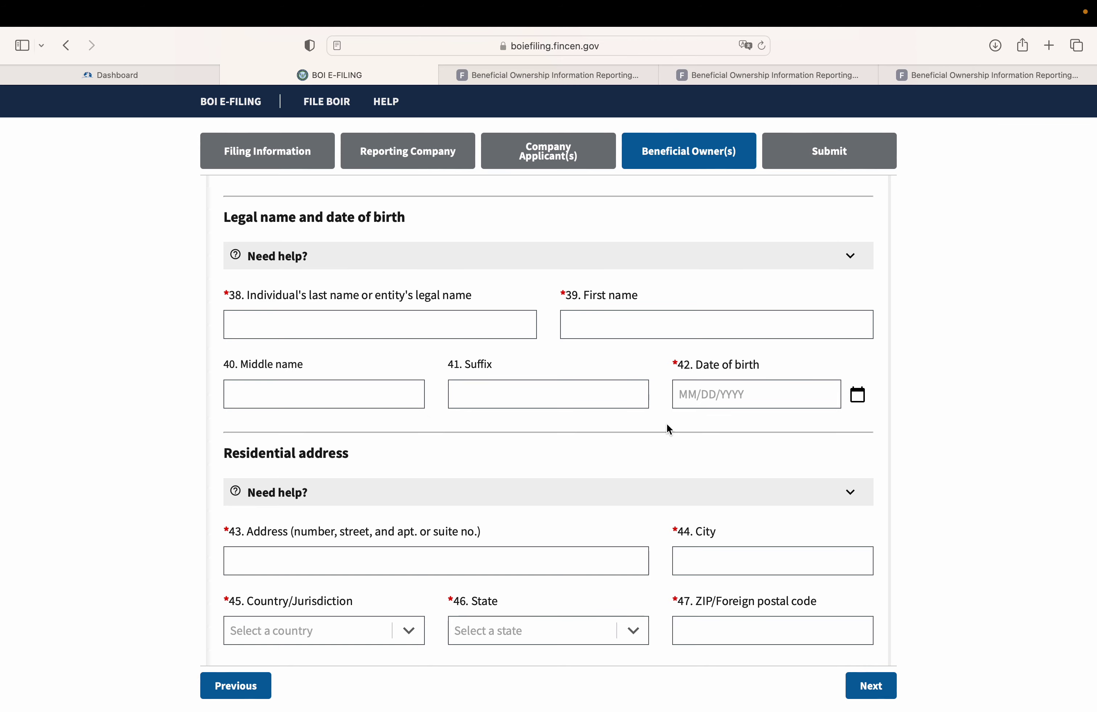
scroll(484, 460, down, 2)
scroll(471, 430, down, 6)
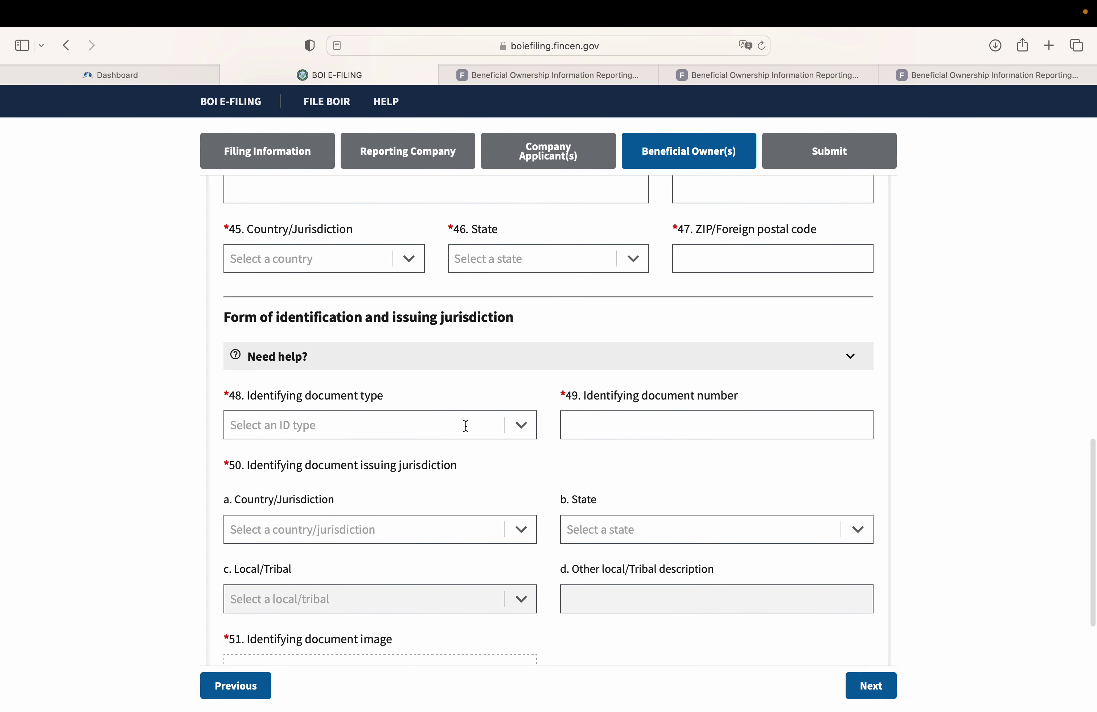
Check the beneficial owner's identifying document type options, leave the fields blank and continue to the Submit section.
click(526, 433)
click(526, 433)
scroll(551, 481, down, 5)
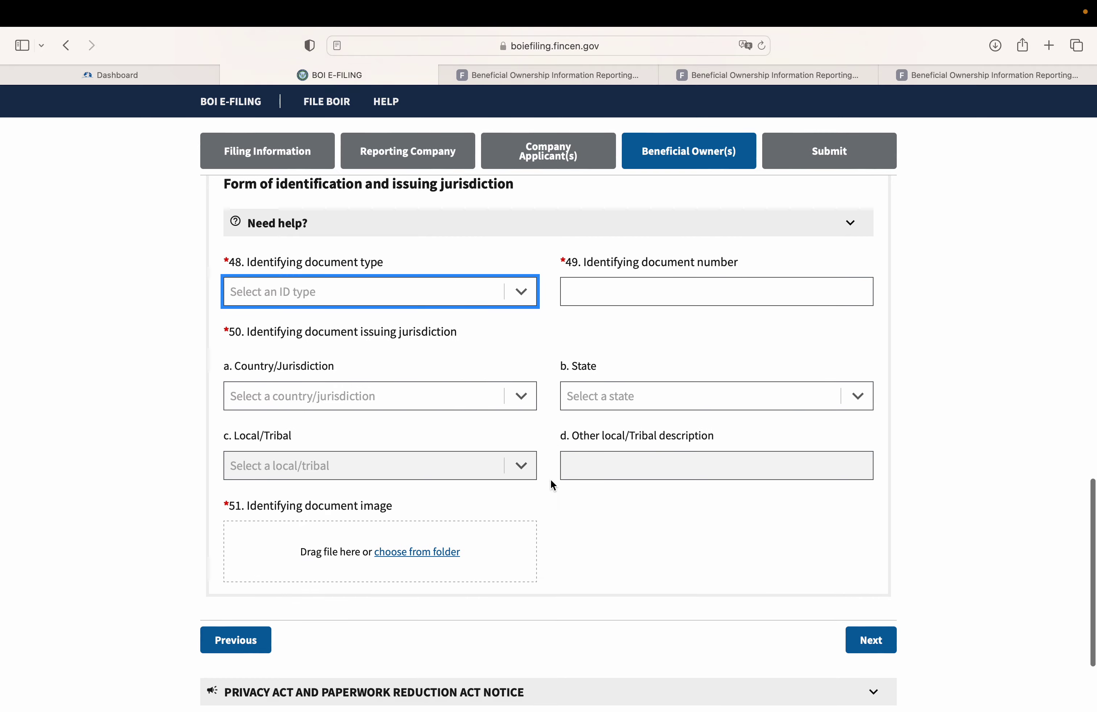
click(853, 553)
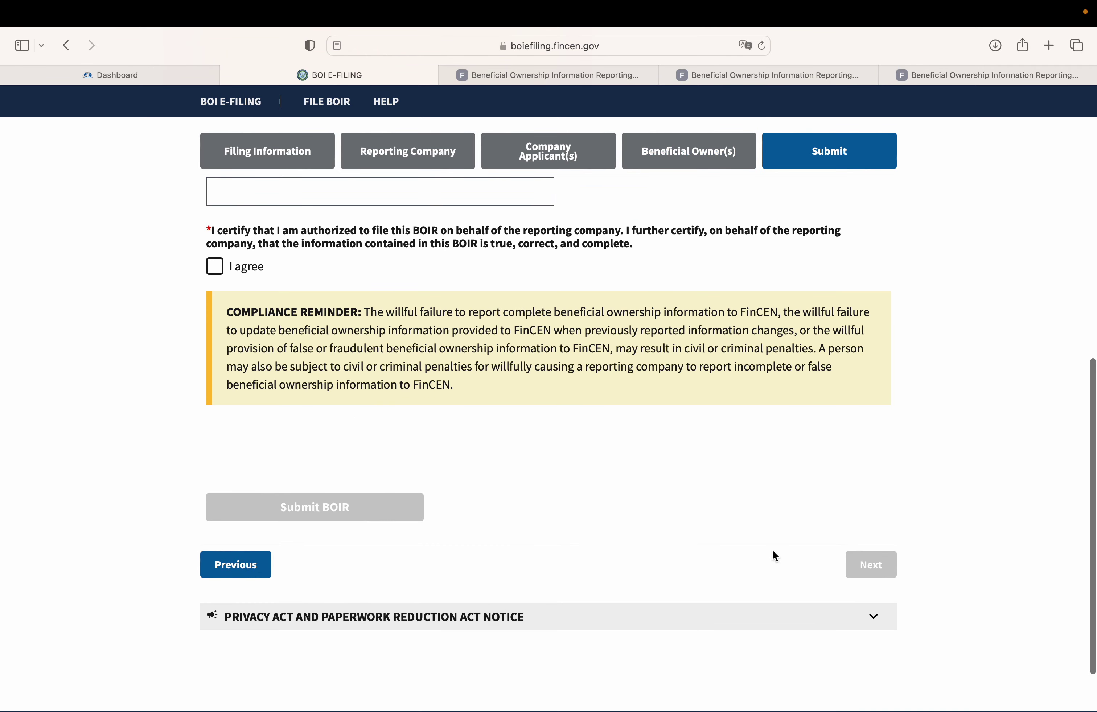
Examine the Submit section's email and name fields, certification checkbox, compliance reminder and human verification without submitting the report.
scroll(633, 507, up, 3)
scroll(634, 511, up, 8)
scroll(635, 511, down, 2)
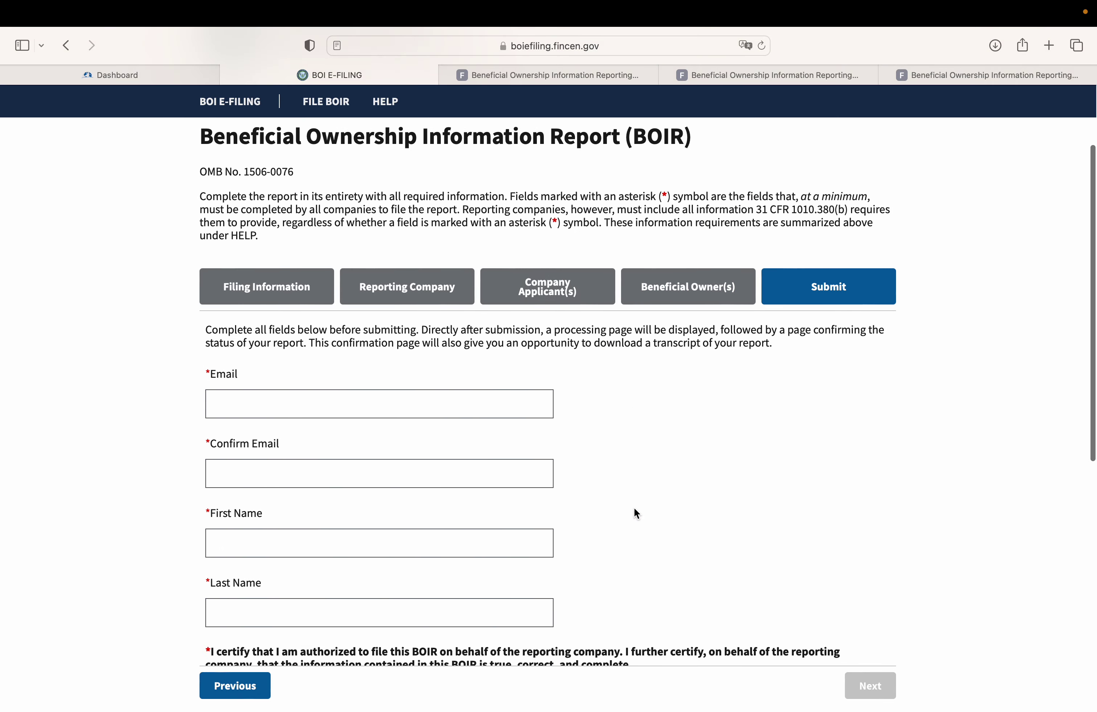
scroll(634, 511, up, 1)
scroll(652, 513, down, 3)
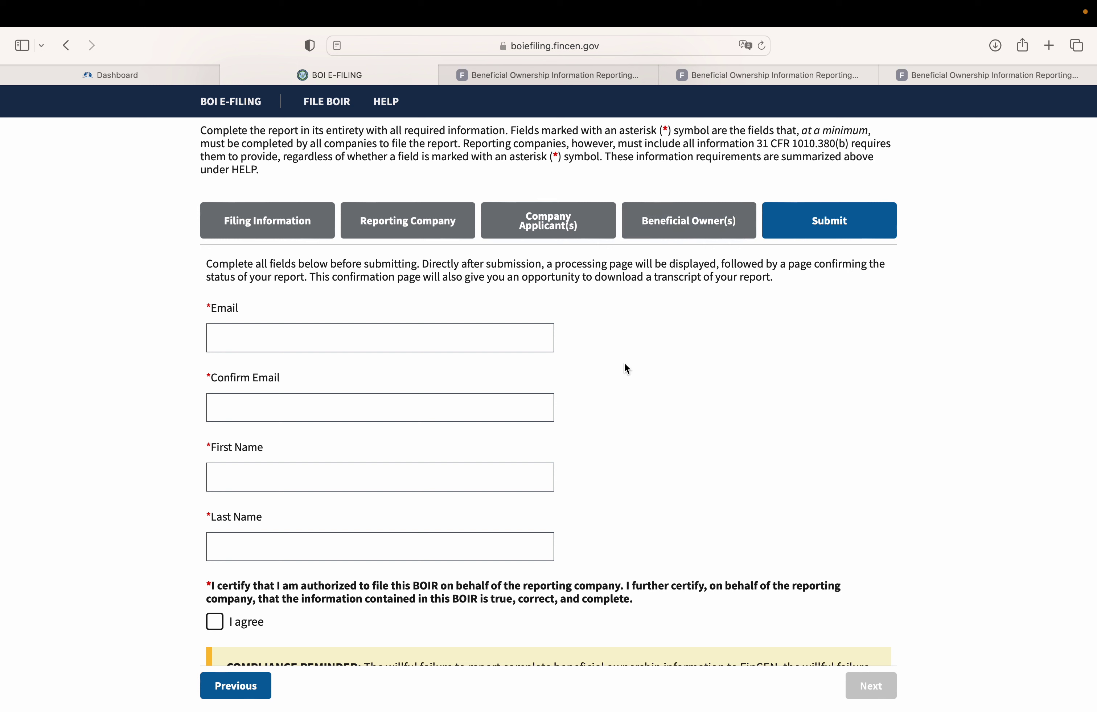
scroll(594, 568, down, 3)
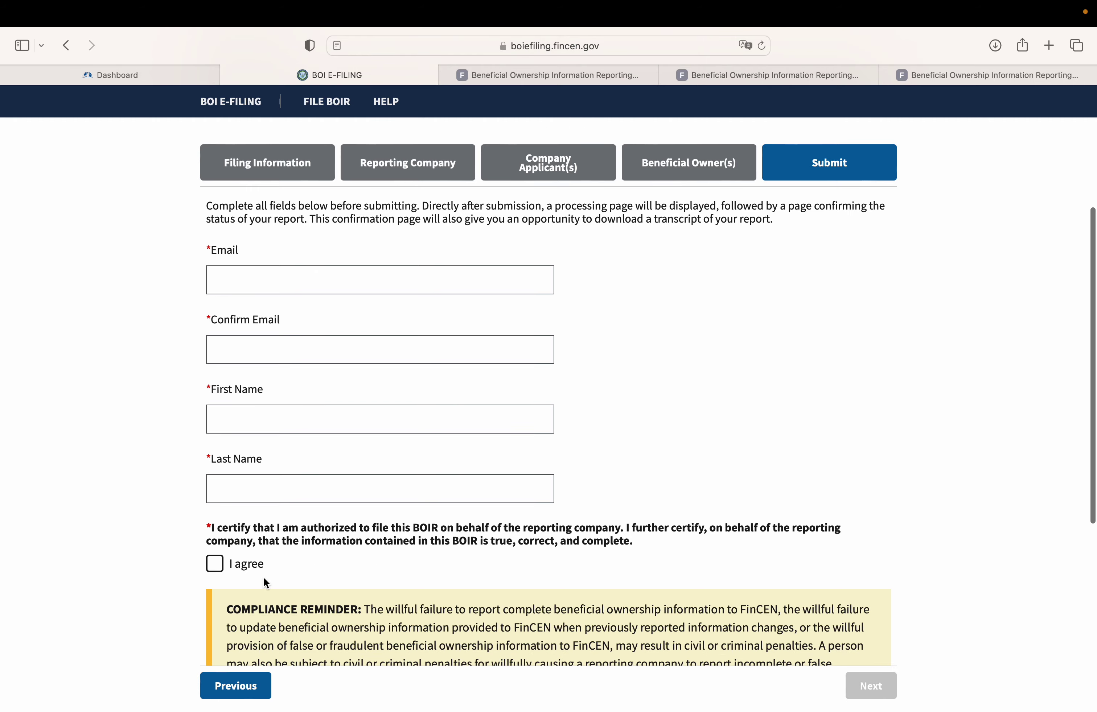
scroll(504, 532, down, 10)
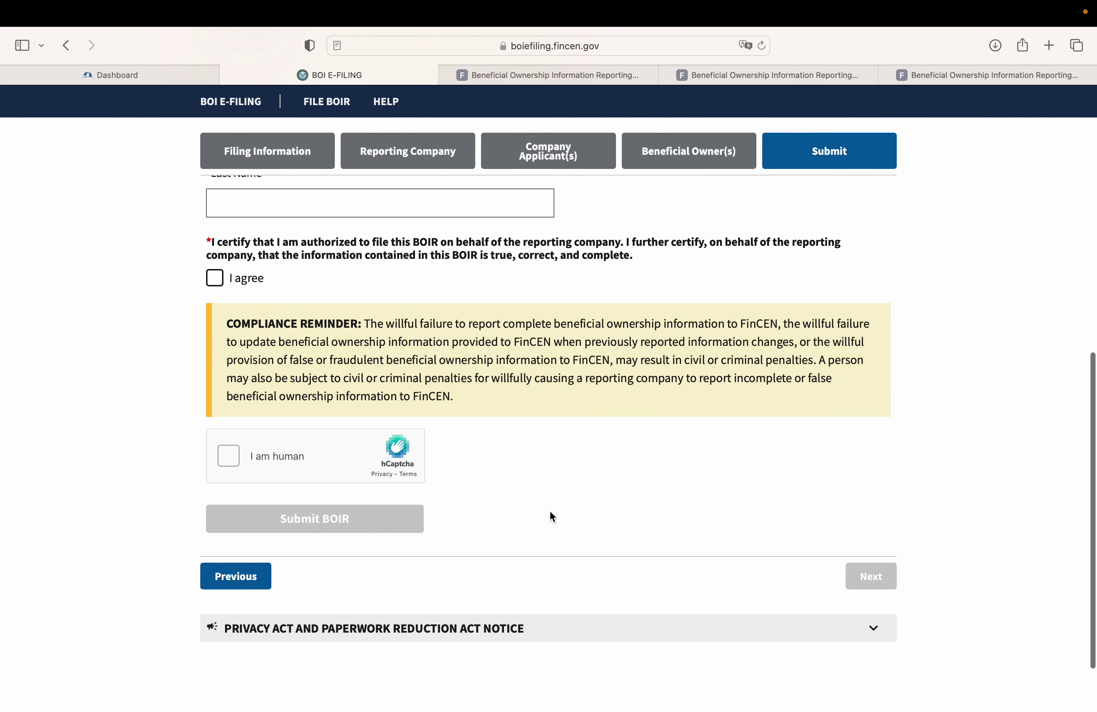
scroll(549, 511, up, 15)
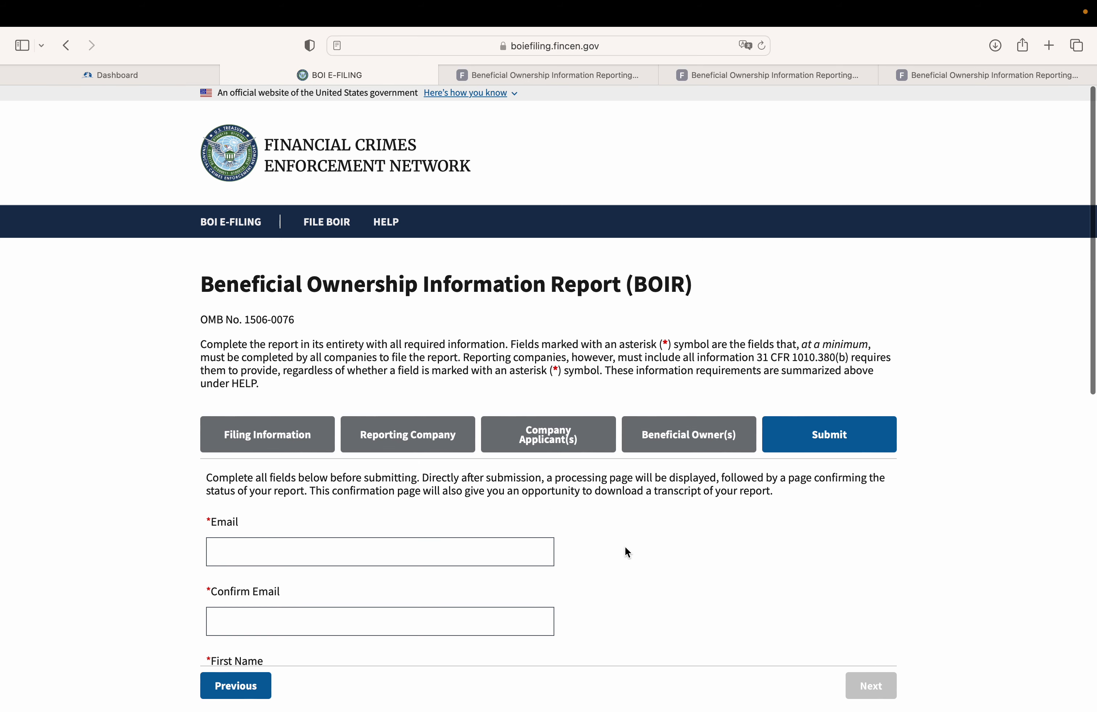
scroll(625, 548, down, 2)
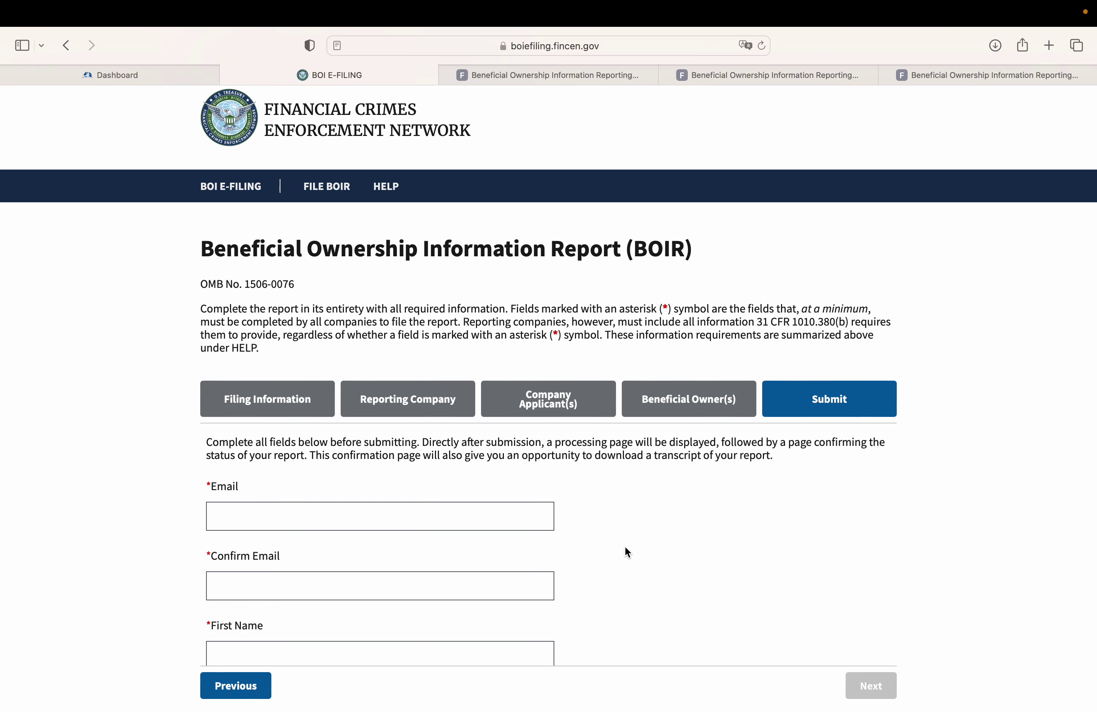
scroll(627, 552, down, 8)
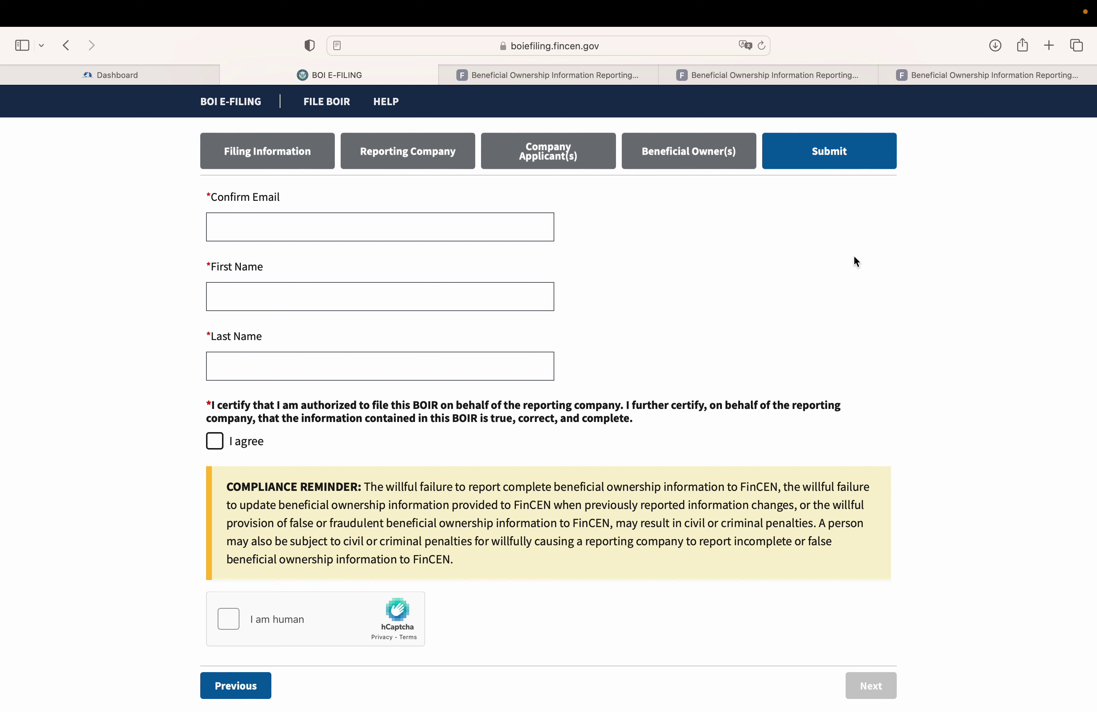
mouse_move(856, 24)
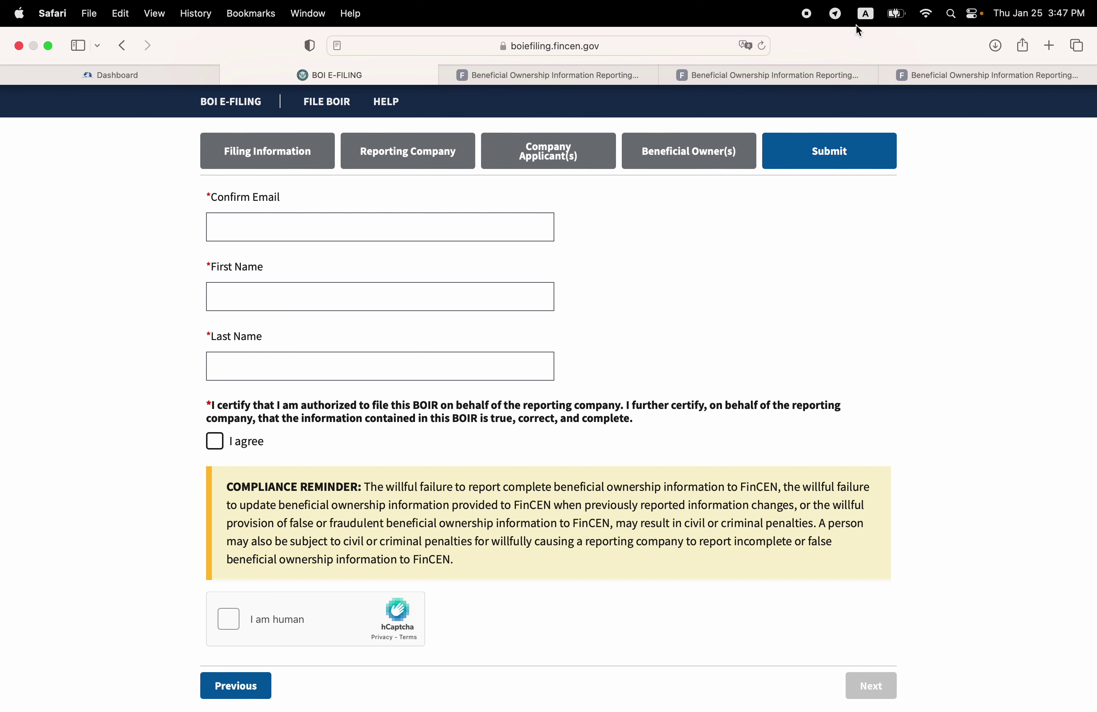